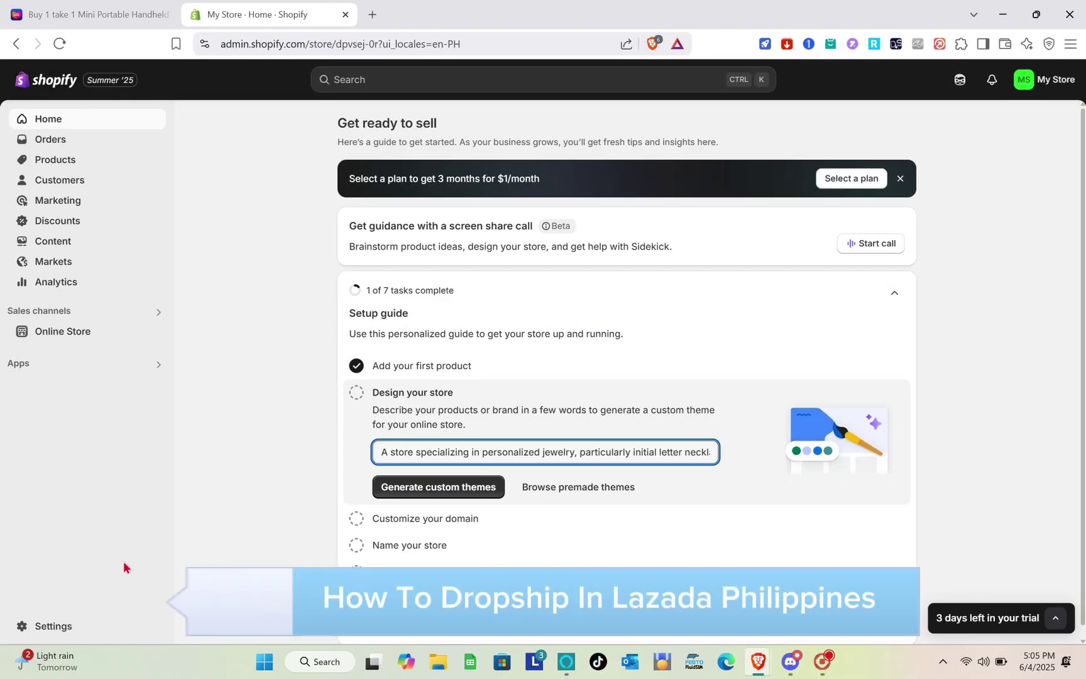
Open the Shopify App Store from the store's recommended apps.
{"action": "left_click", "coordinate": [65, 7]}
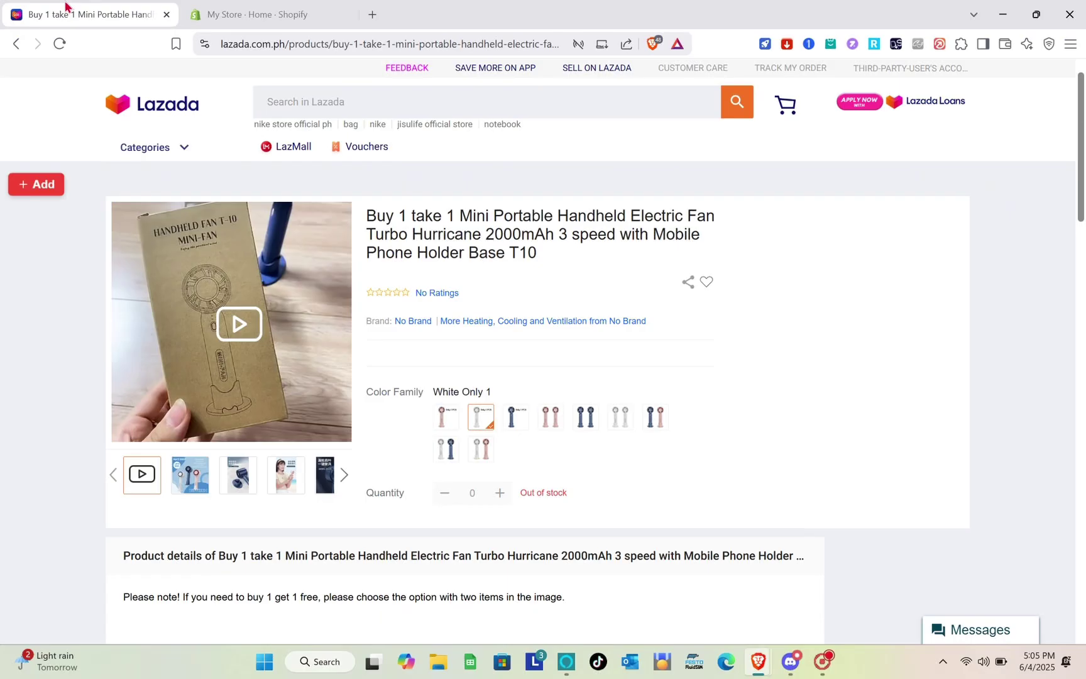
{"action": "left_click", "coordinate": [262, 10]}
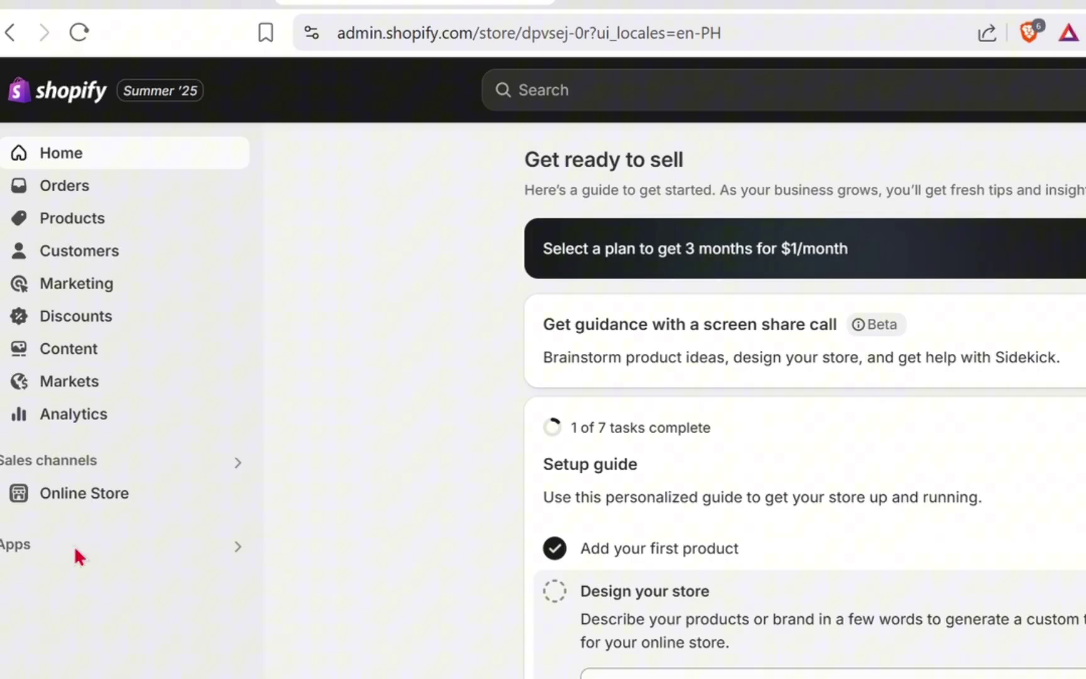
{"action": "left_click", "coordinate": [57, 371]}
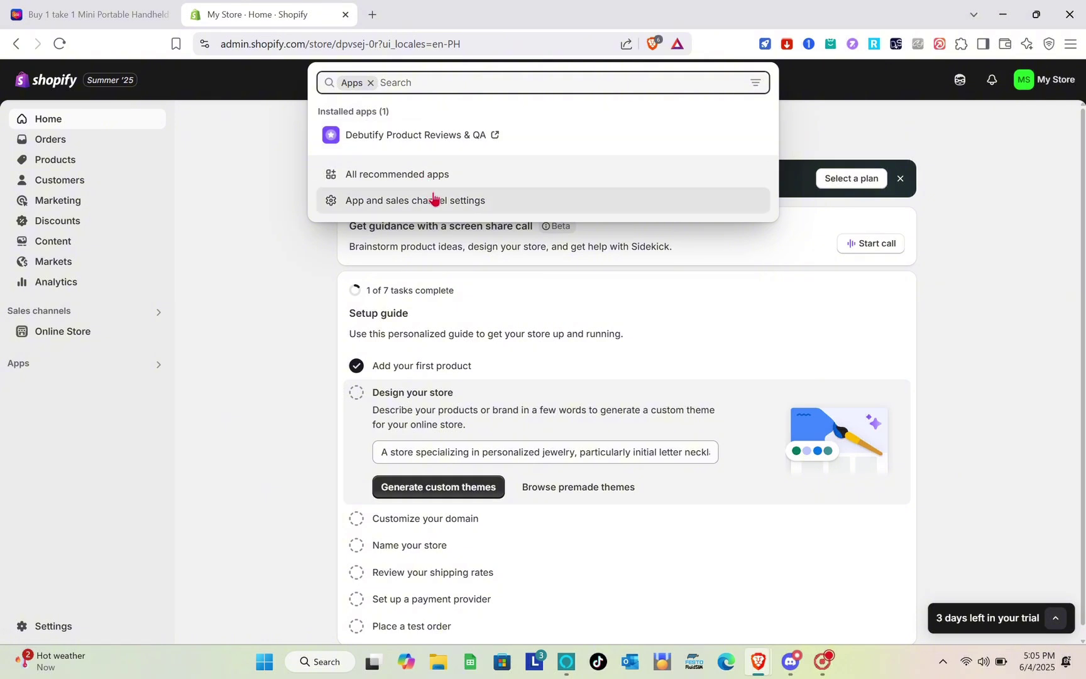
{"action": "left_click", "coordinate": [396, 174]}
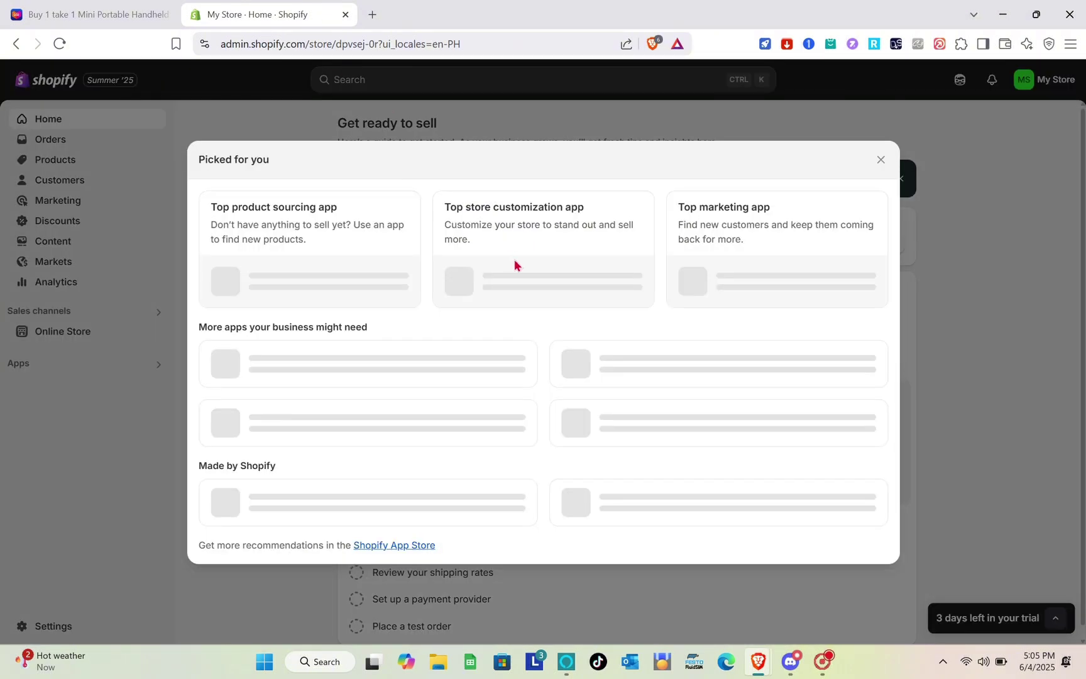
{"action": "scroll", "coordinate": [428, 375], "scroll_direction": "down", "scroll_amount": 1}
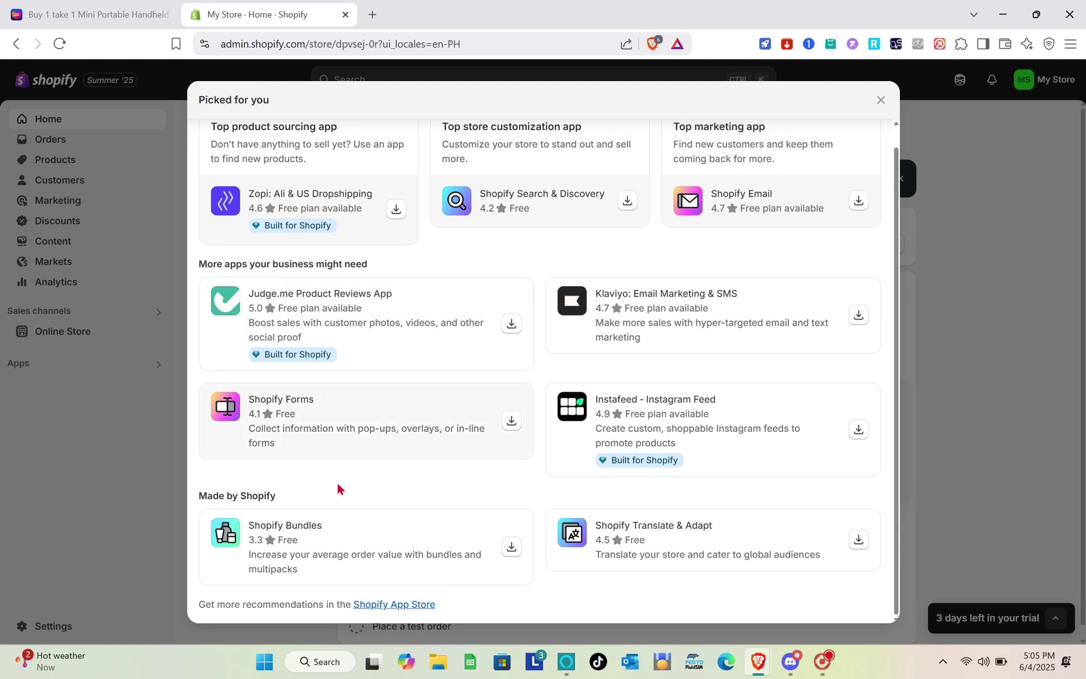
{"action": "left_click", "coordinate": [380, 610]}
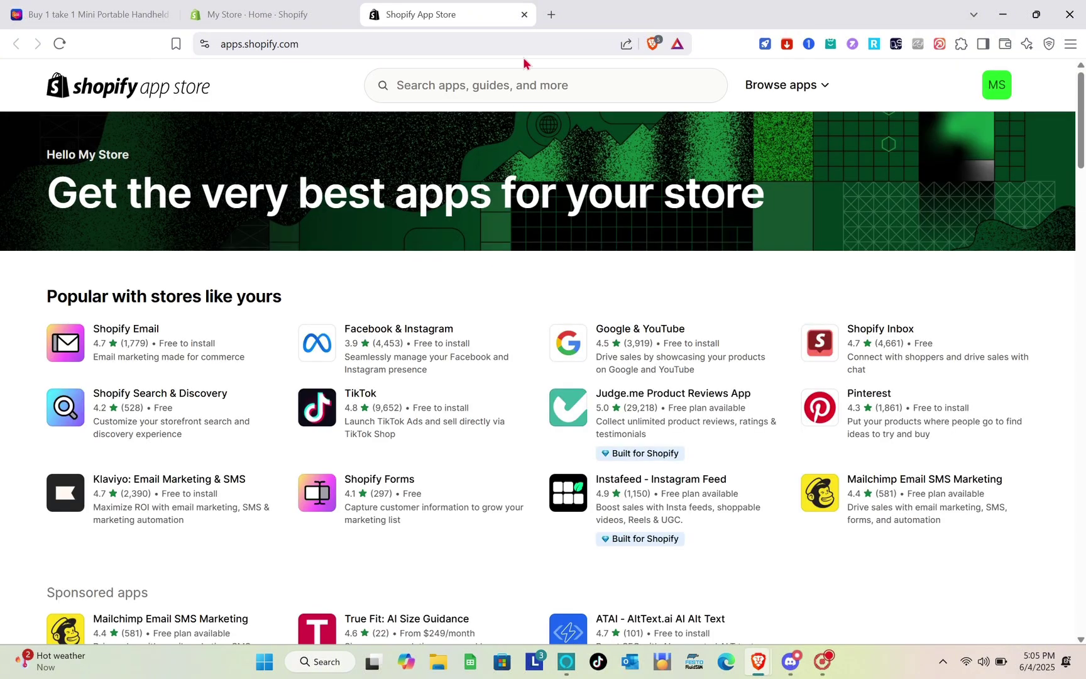
Search the app store for "importify" and install the Importify - Ai Dropshipping app.
{"action": "left_click", "coordinate": [521, 94]}
{"action": "type", "text": "importify"}
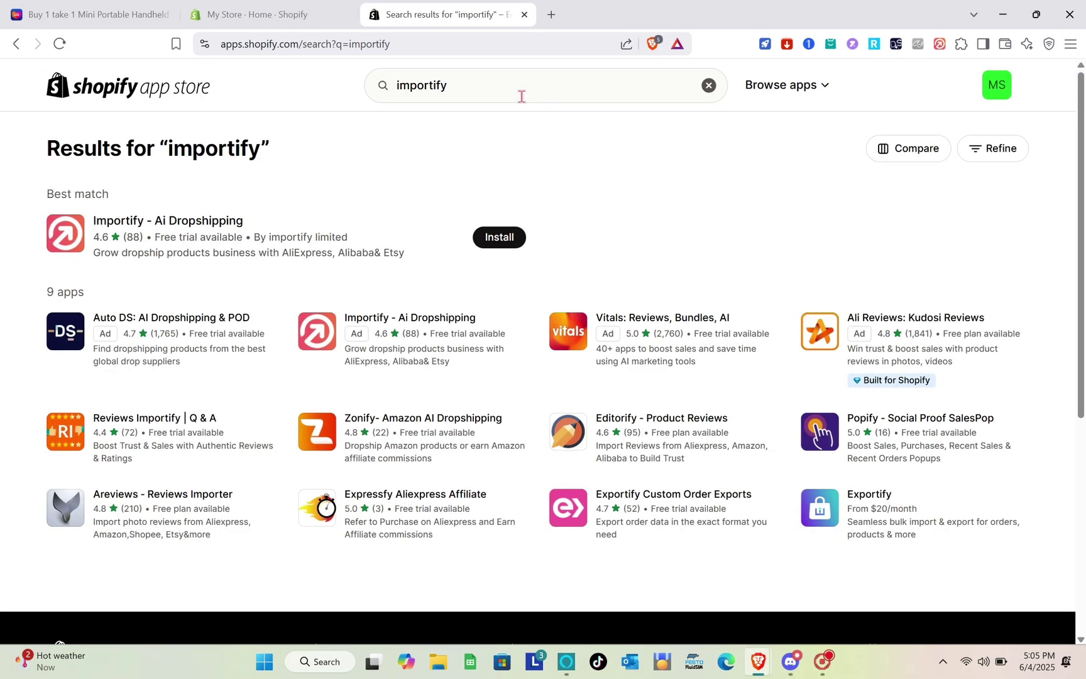
{"action": "left_click", "coordinate": [173, 221]}
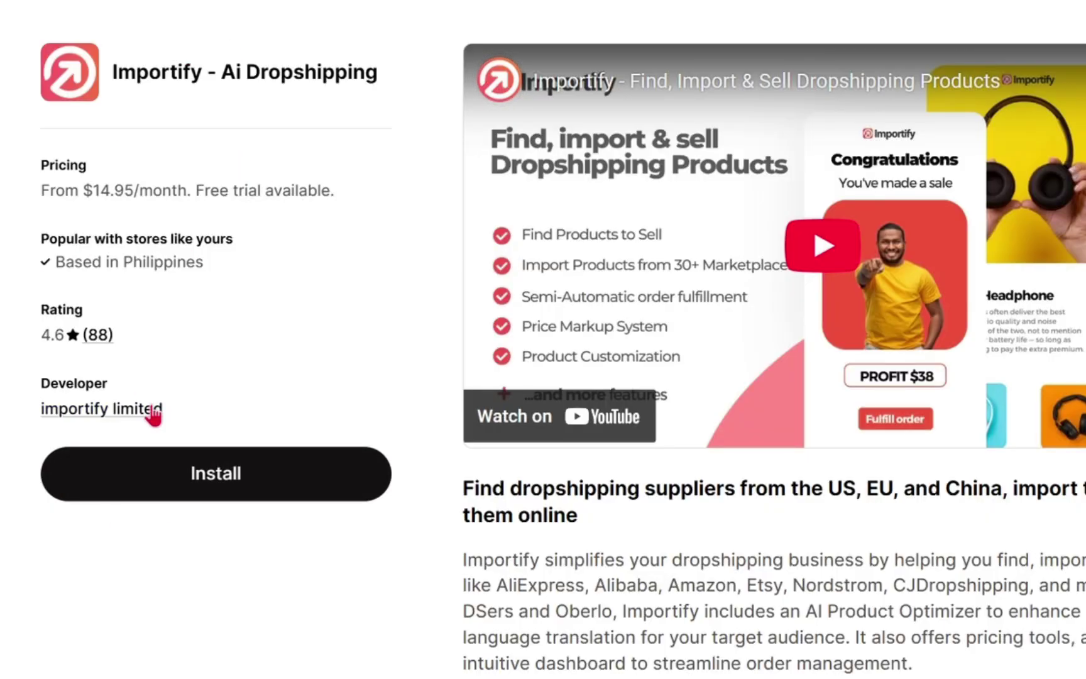
{"action": "left_click", "coordinate": [204, 480]}
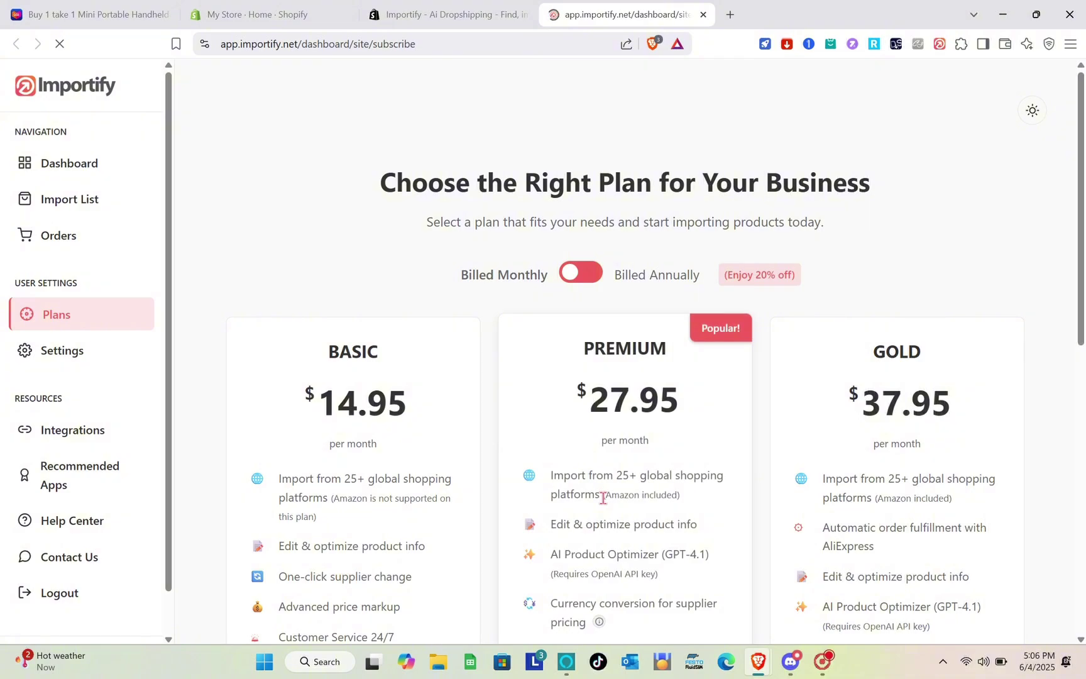
Examine the features of the Basic, Premium and Gold plans and the checkout questions, and try to open the Importify dashboard.
{"action": "scroll", "coordinate": [419, 538], "scroll_direction": "down", "scroll_amount": 4}
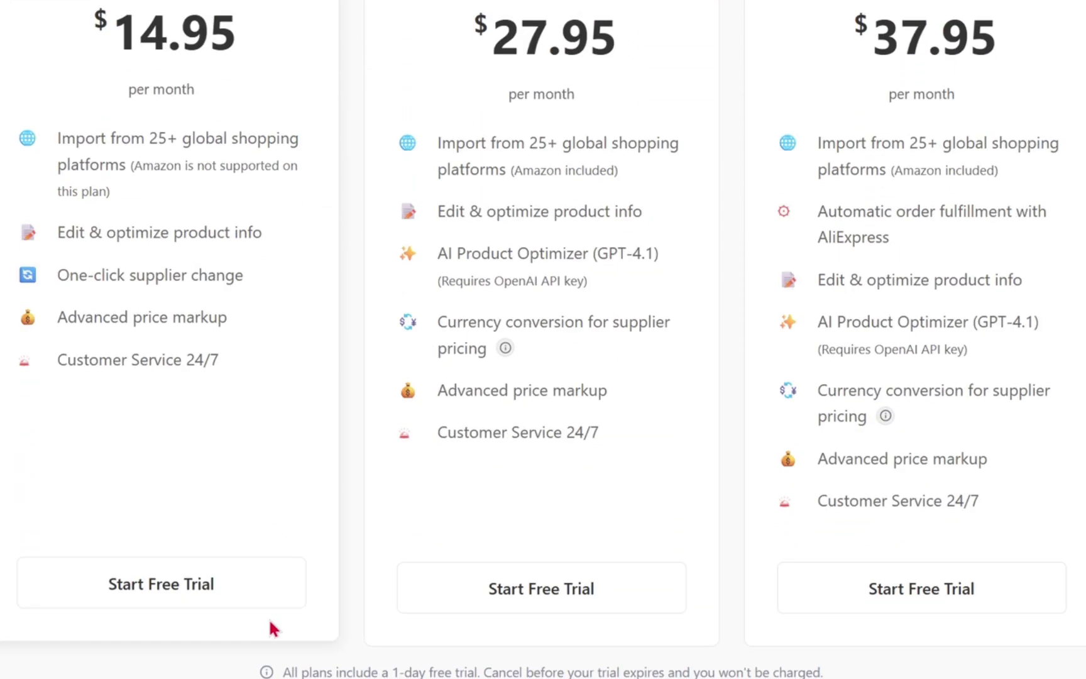
{"action": "scroll", "coordinate": [270, 622], "scroll_direction": "up", "scroll_amount": 2}
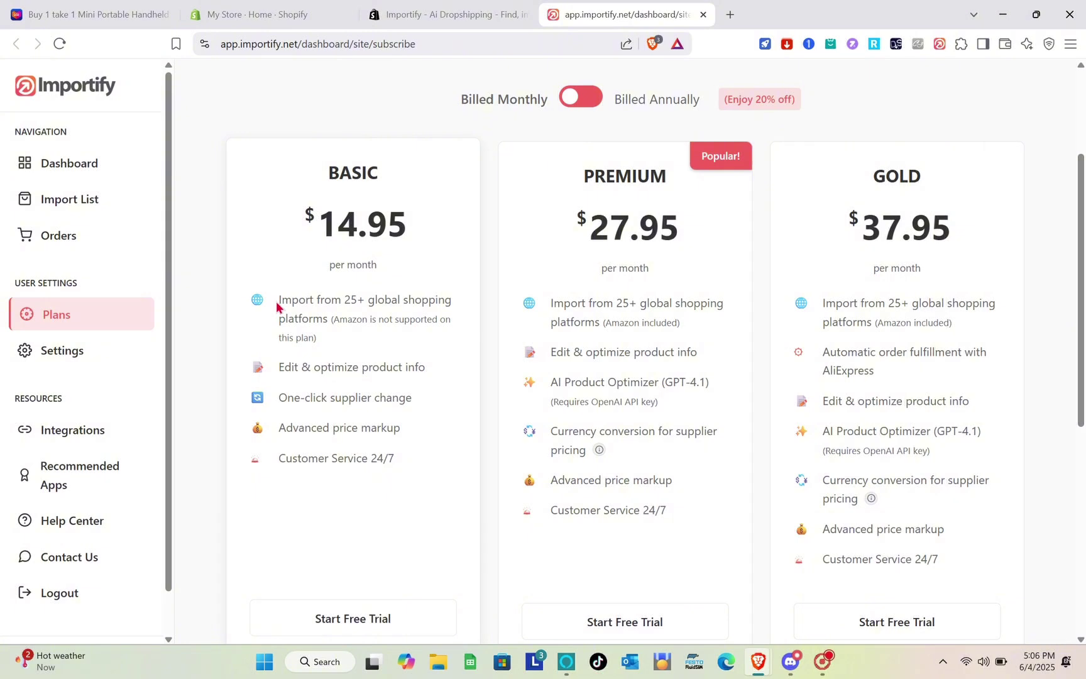
{"action": "left_click_drag", "start_coordinate": [276, 306], "coordinate": [337, 336]}
{"action": "left_click", "coordinate": [338, 336]}
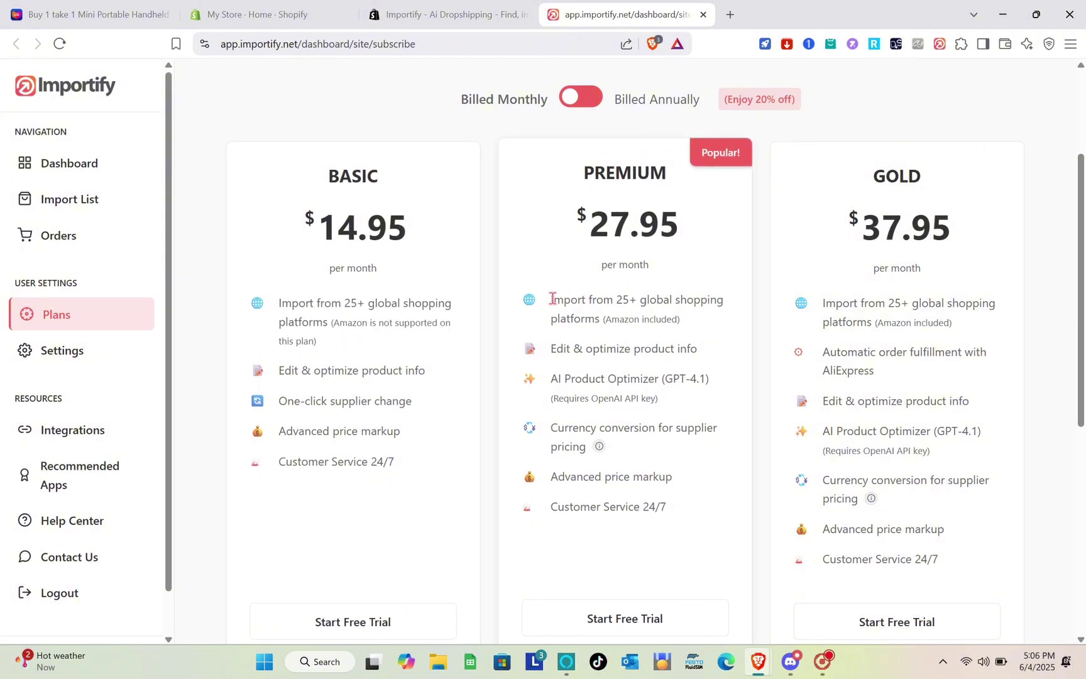
{"action": "left_click_drag", "start_coordinate": [552, 300], "coordinate": [712, 326]}
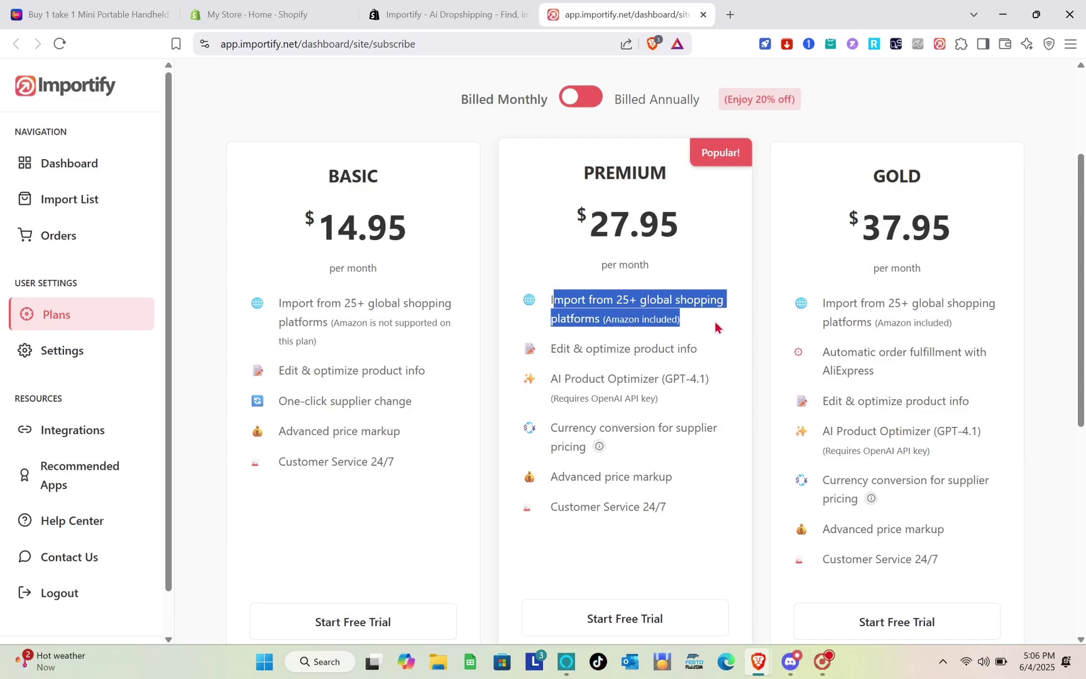
{"action": "left_click", "coordinate": [716, 327]}
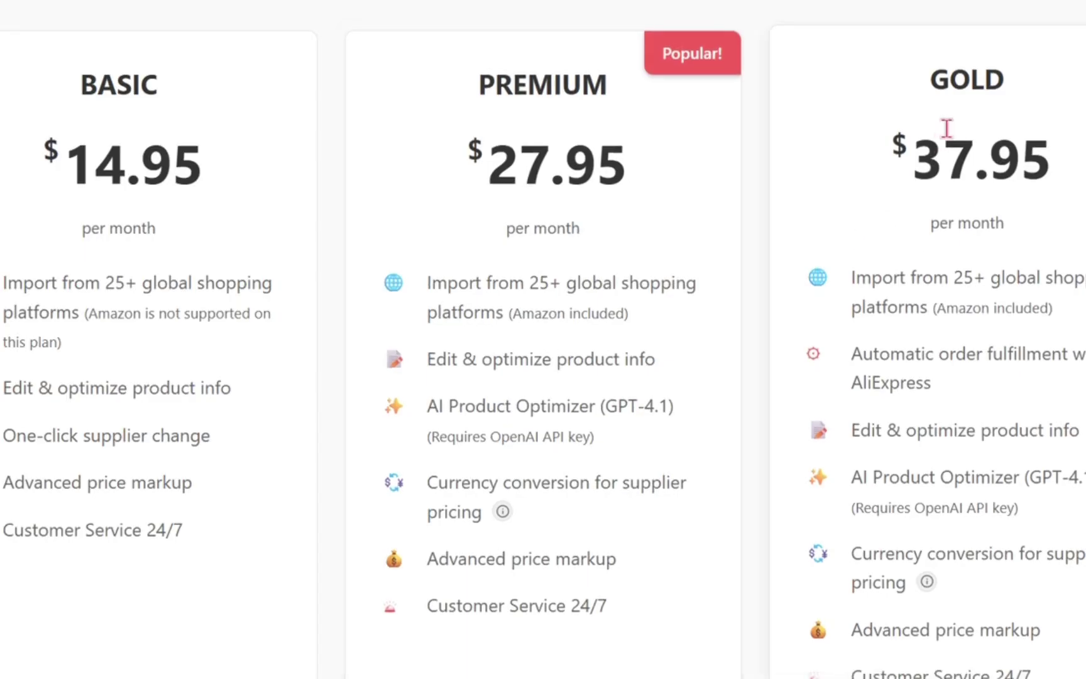
{"action": "left_click_drag", "start_coordinate": [853, 276], "coordinate": [1050, 317]}
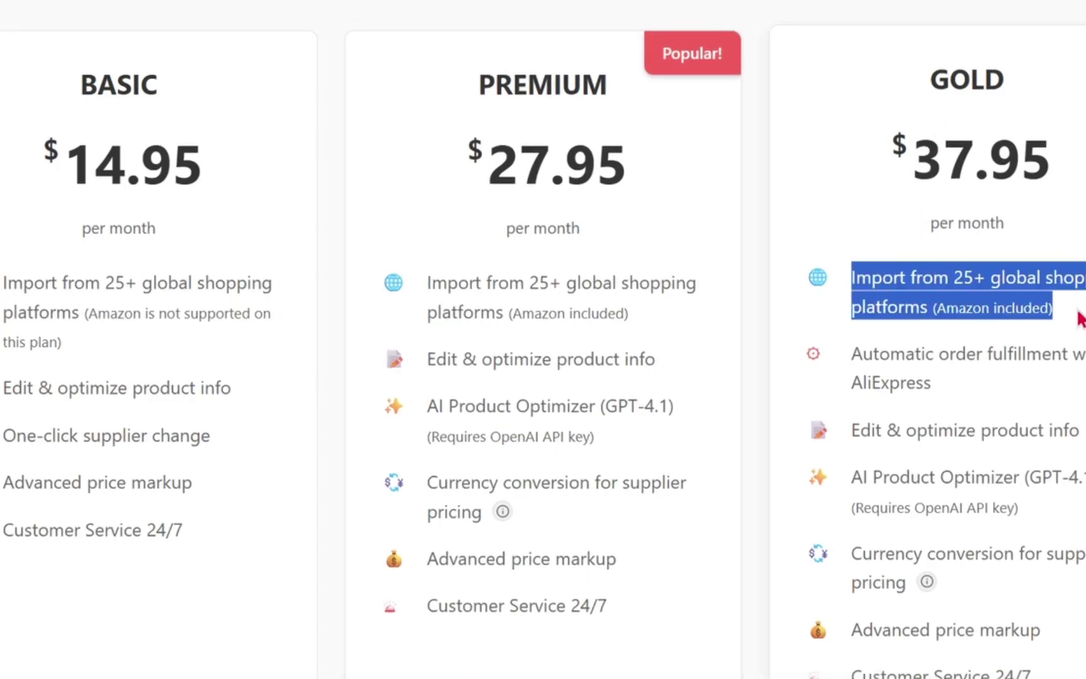
{"action": "left_click", "coordinate": [1083, 314]}
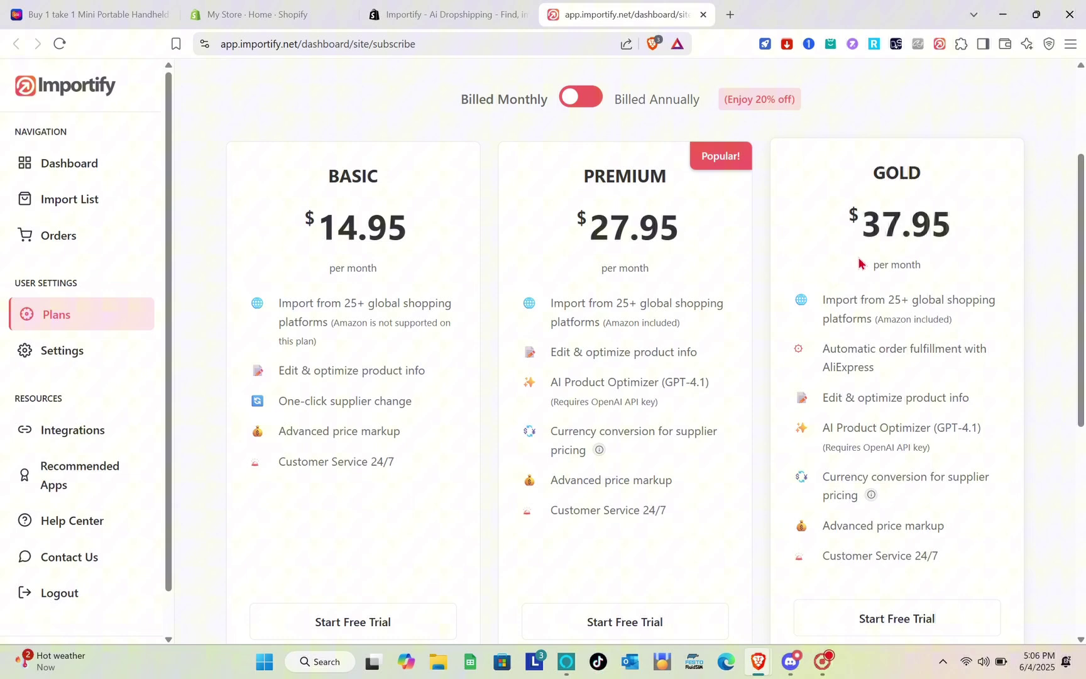
{"action": "scroll", "coordinate": [780, 352], "scroll_direction": "down", "scroll_amount": 7}
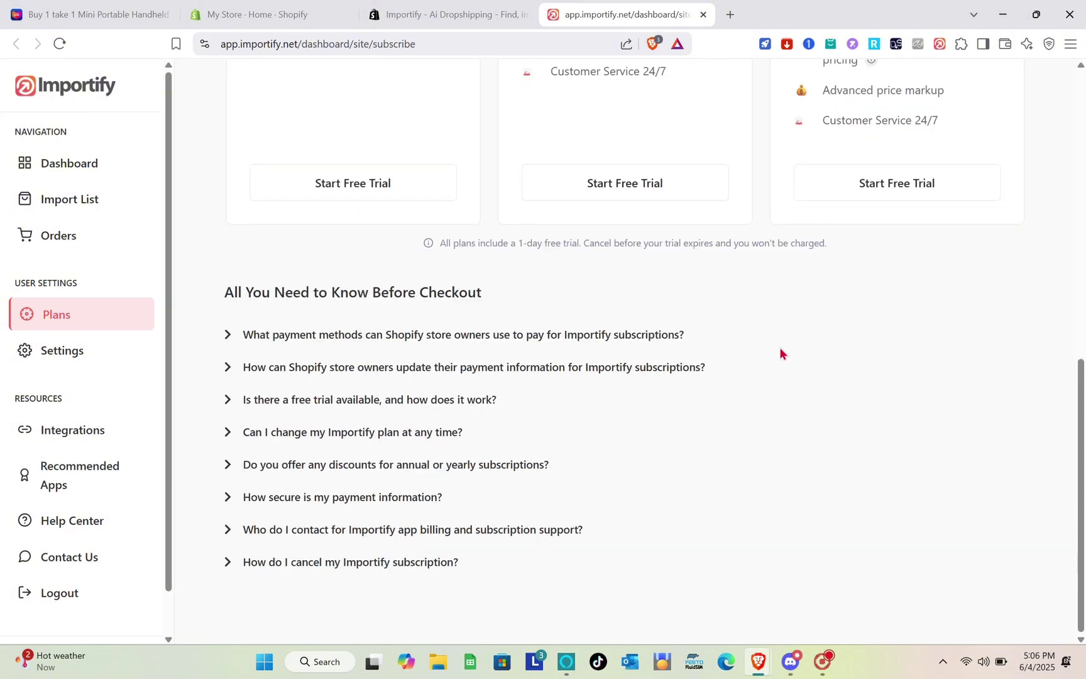
{"action": "scroll", "coordinate": [280, 320], "scroll_direction": "up", "scroll_amount": 8}
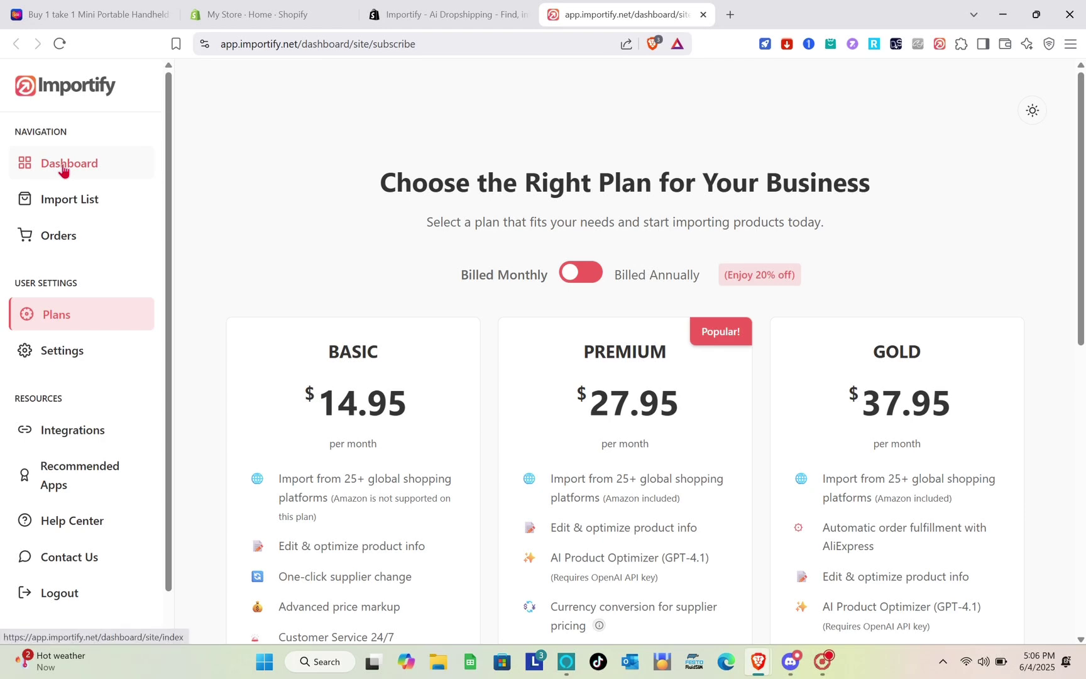
{"action": "left_click", "coordinate": [63, 166]}
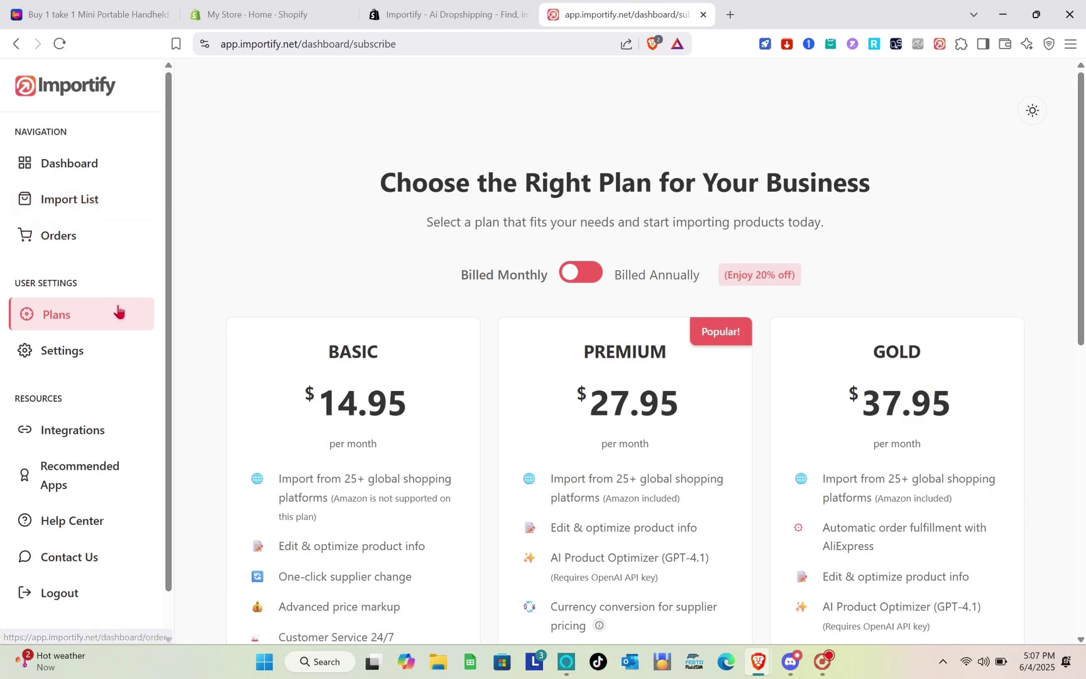
Close the App Store page, search the web for "importify extension" and open Importify - Product Importer in the Chrome Web Store.
{"action": "key", "text": "ctrl+w"}
{"action": "key", "text": "ctrl+t"}
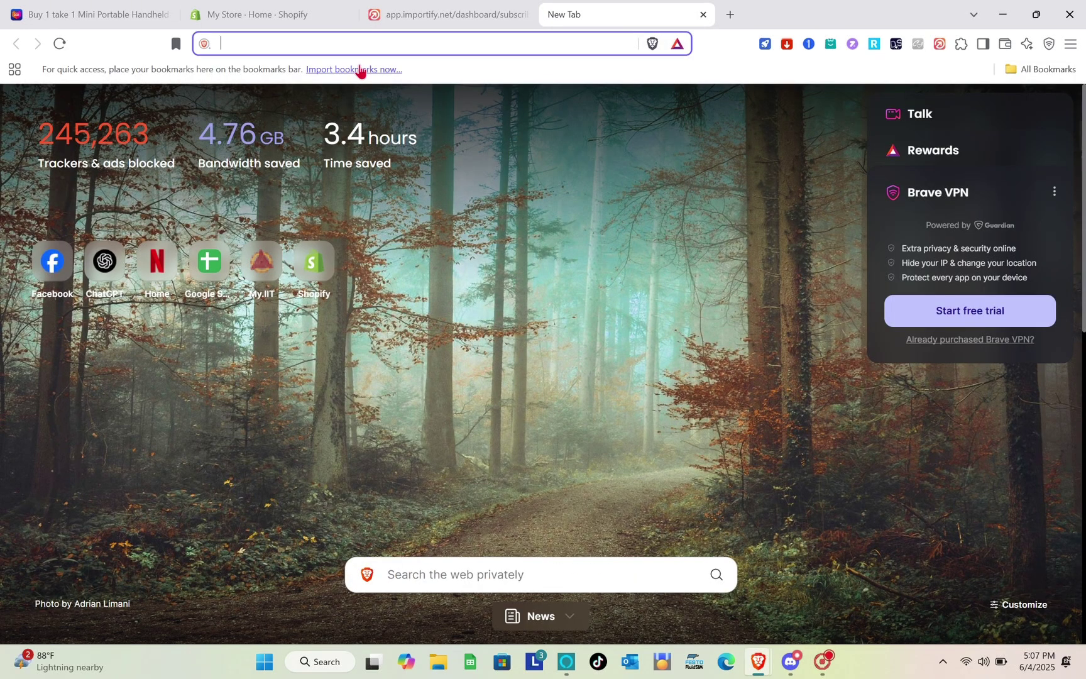
{"action": "type", "text": "impor"}
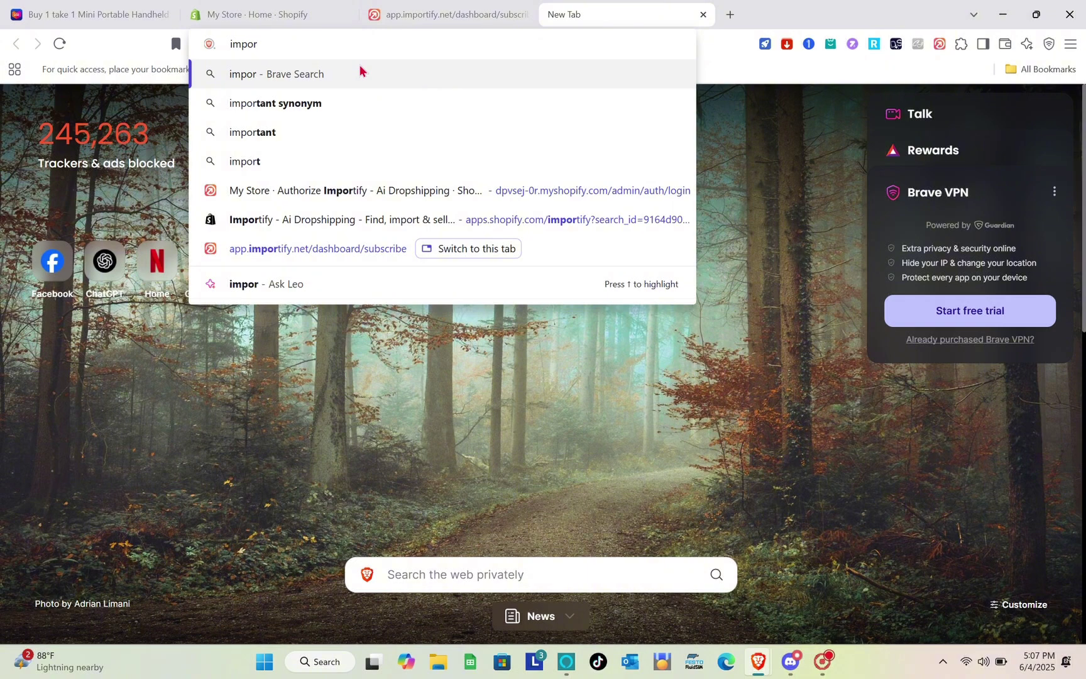
{"action": "type", "text": "tif"}
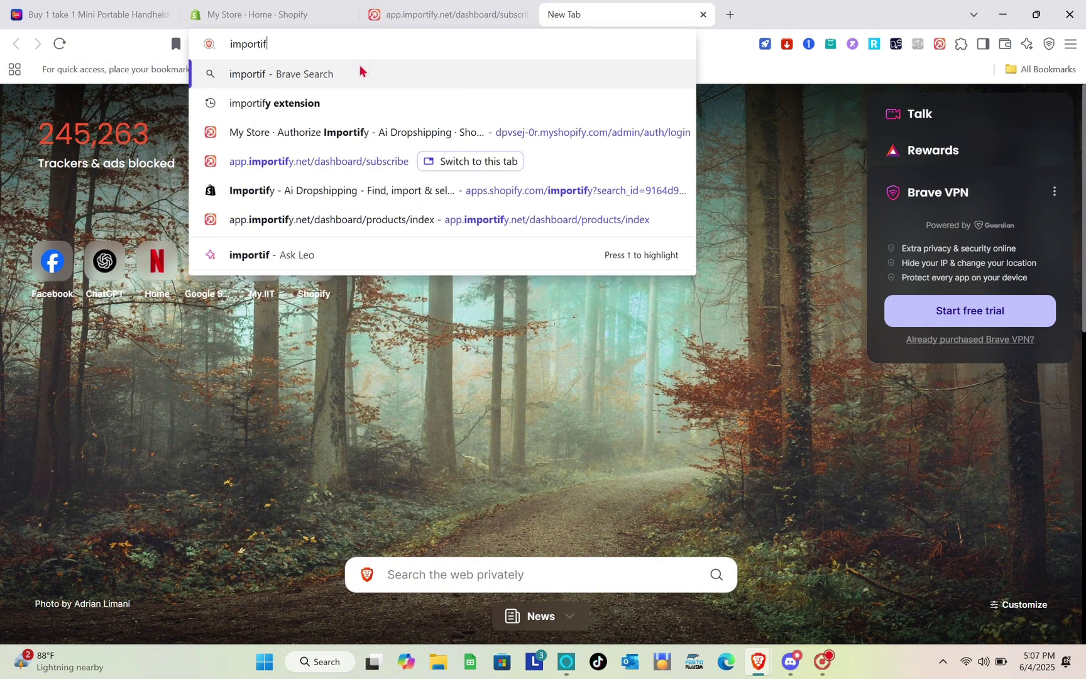
{"action": "type", "text": "y extension"}
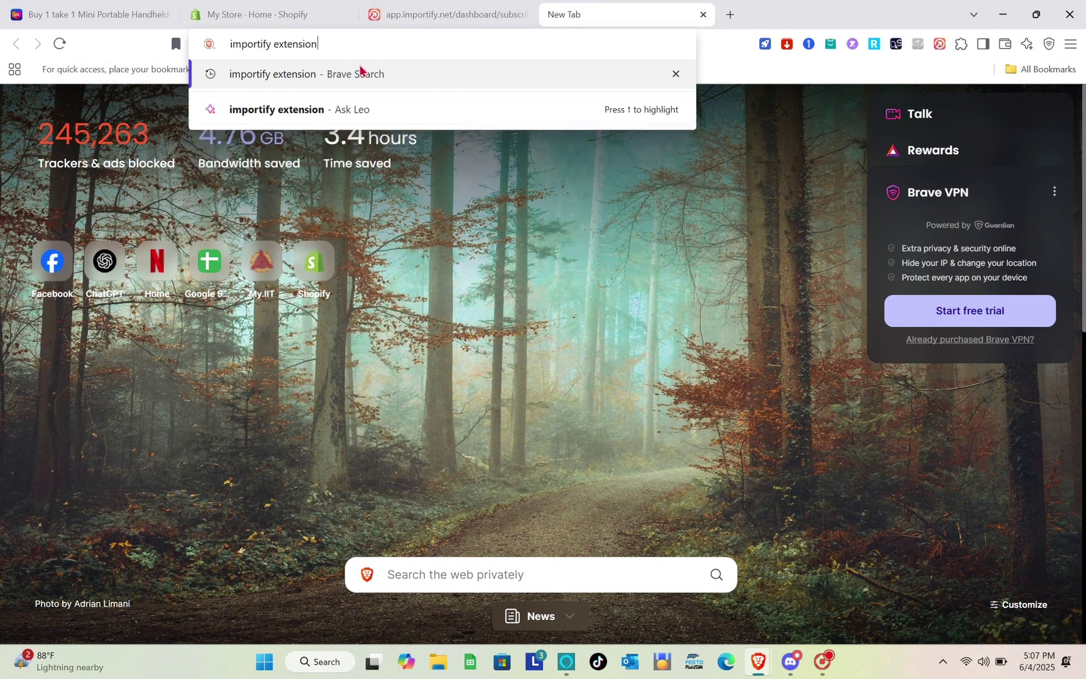
{"action": "key", "text": "Return"}
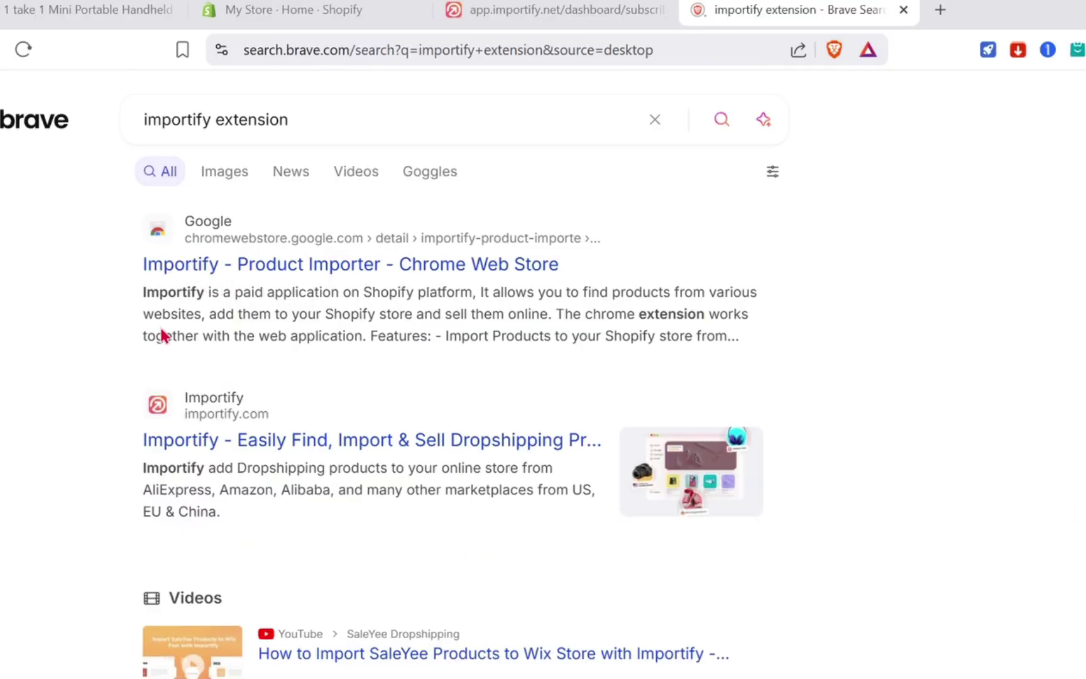
{"action": "left_click", "coordinate": [279, 265]}
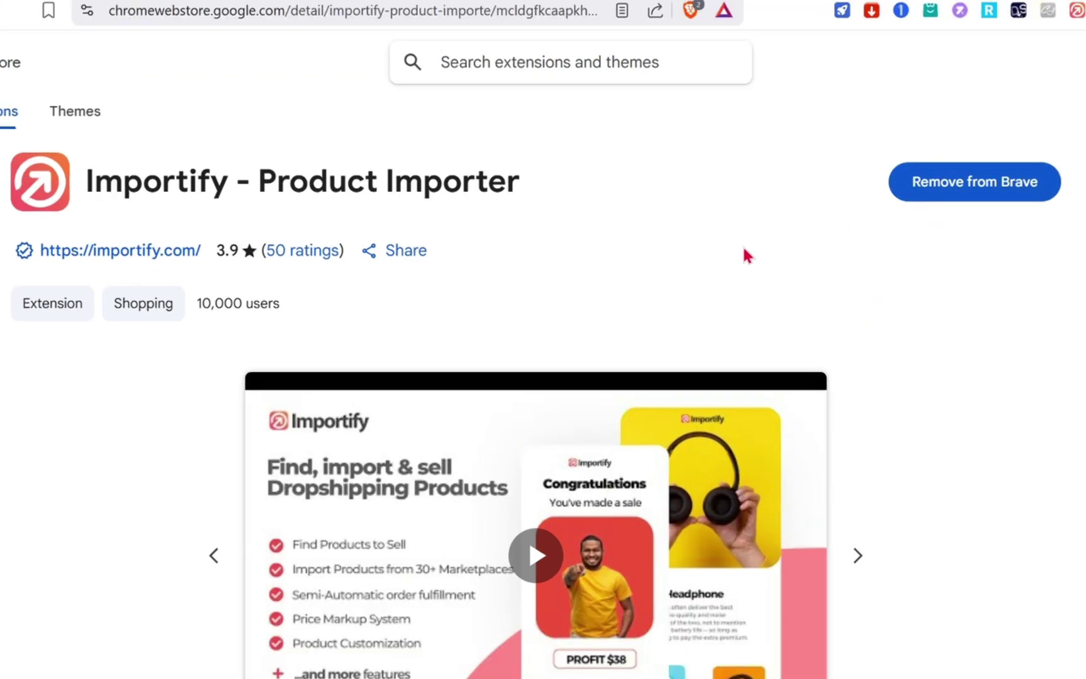
Unpin the Importify - Product Importer extension from the browser toolbar and pin it again.
{"action": "left_click", "coordinate": [1085, 11]}
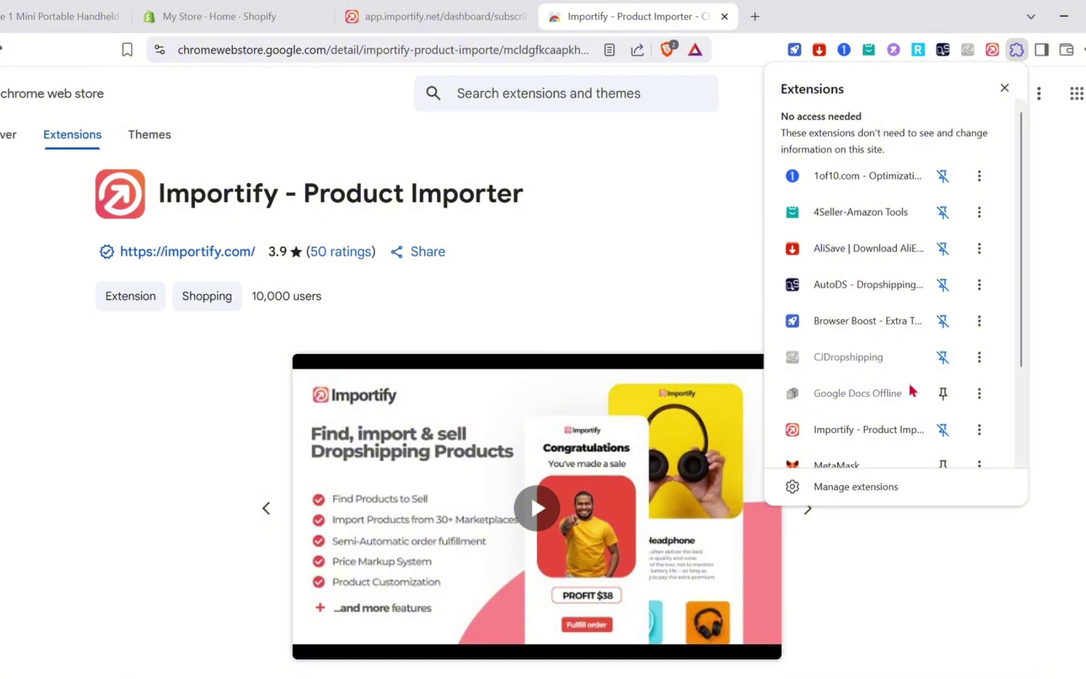
{"action": "left_click", "coordinate": [942, 429]}
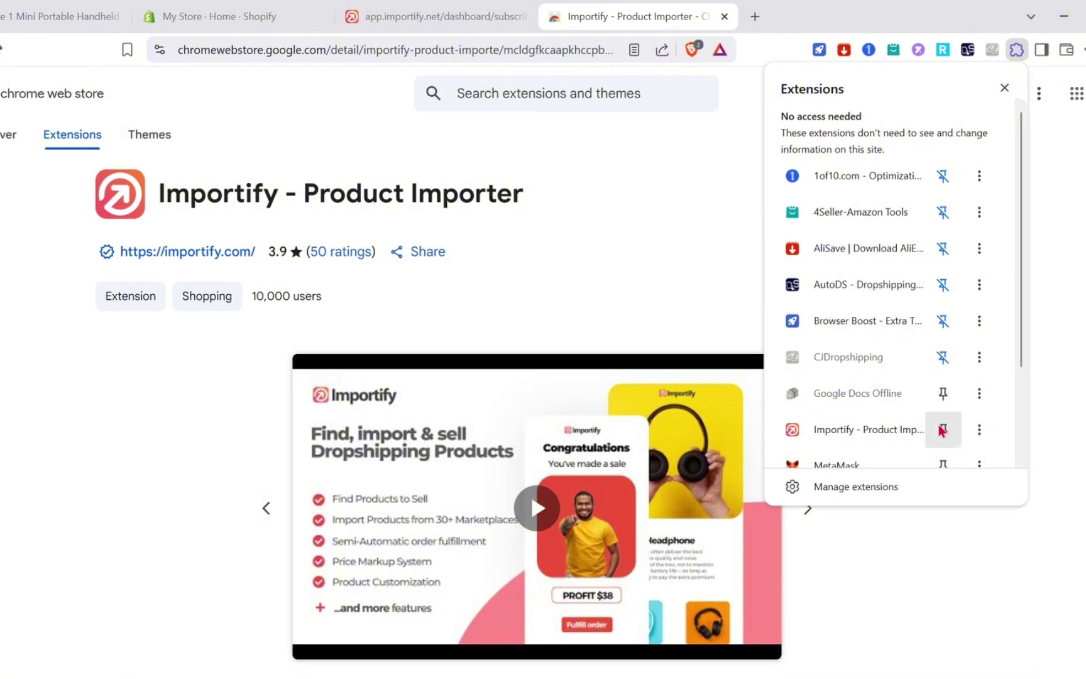
{"action": "left_click", "coordinate": [942, 429]}
{"action": "left_click", "coordinate": [714, 251]}
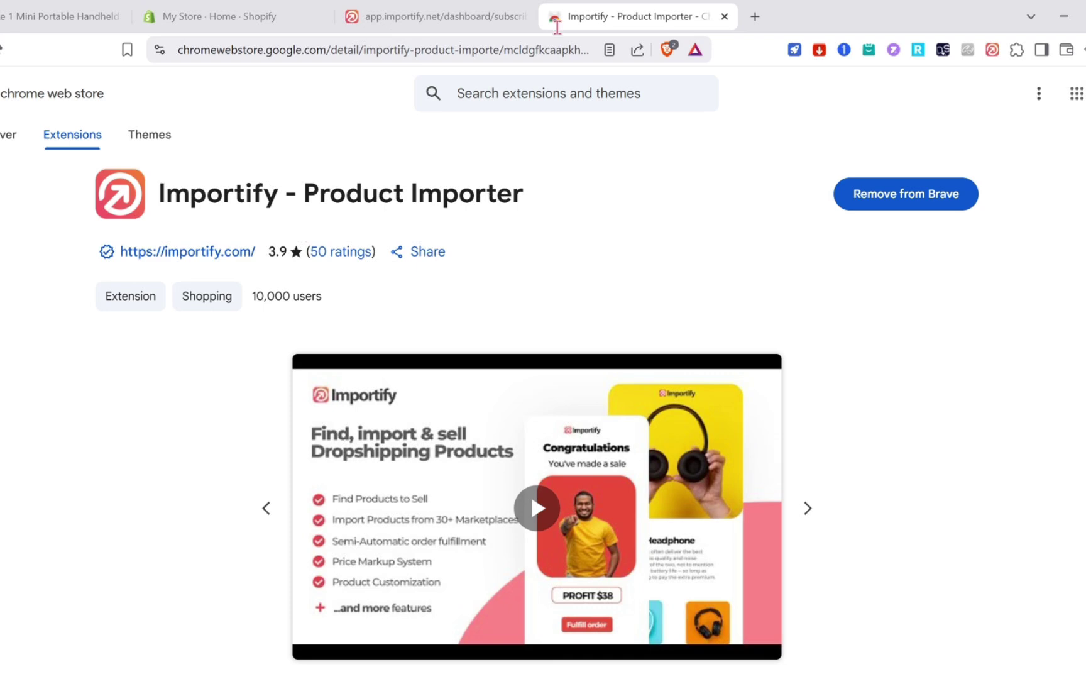
Close the extension page, browse the product listings on Lazada's homepage and open the New Korean Wedge Berkkin Style Sandals product.
{"action": "left_click", "coordinate": [724, 16]}
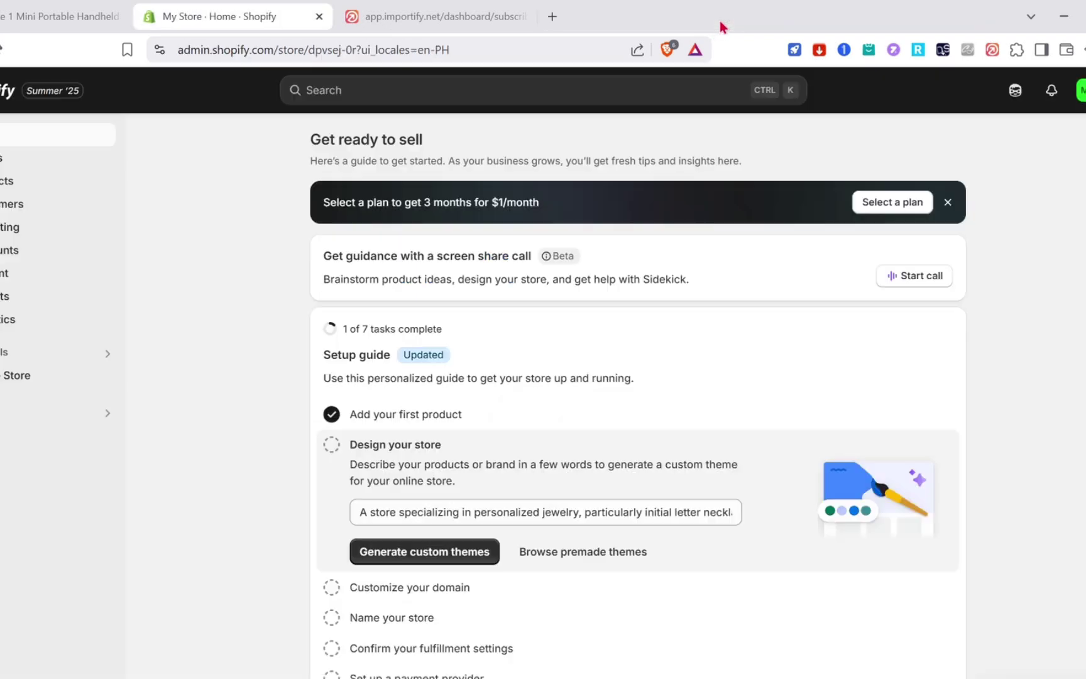
{"action": "left_click", "coordinate": [47, 8]}
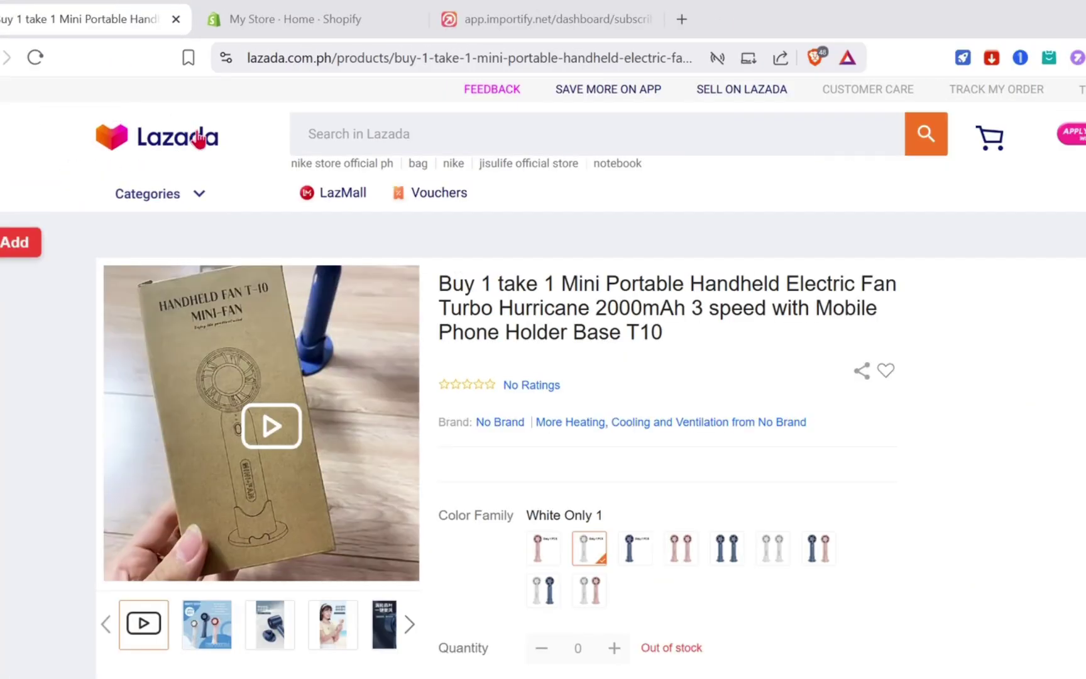
{"action": "left_click", "coordinate": [198, 138]}
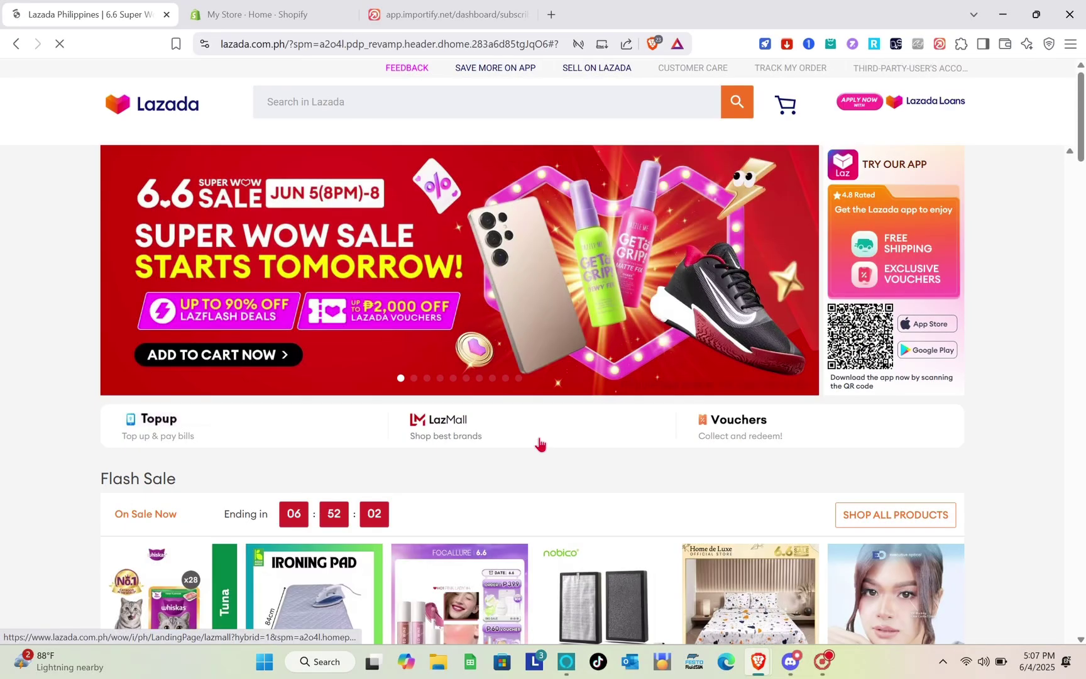
{"action": "scroll", "coordinate": [539, 444], "scroll_direction": "down", "scroll_amount": 8}
{"action": "scroll", "coordinate": [539, 444], "scroll_direction": "down", "scroll_amount": 10}
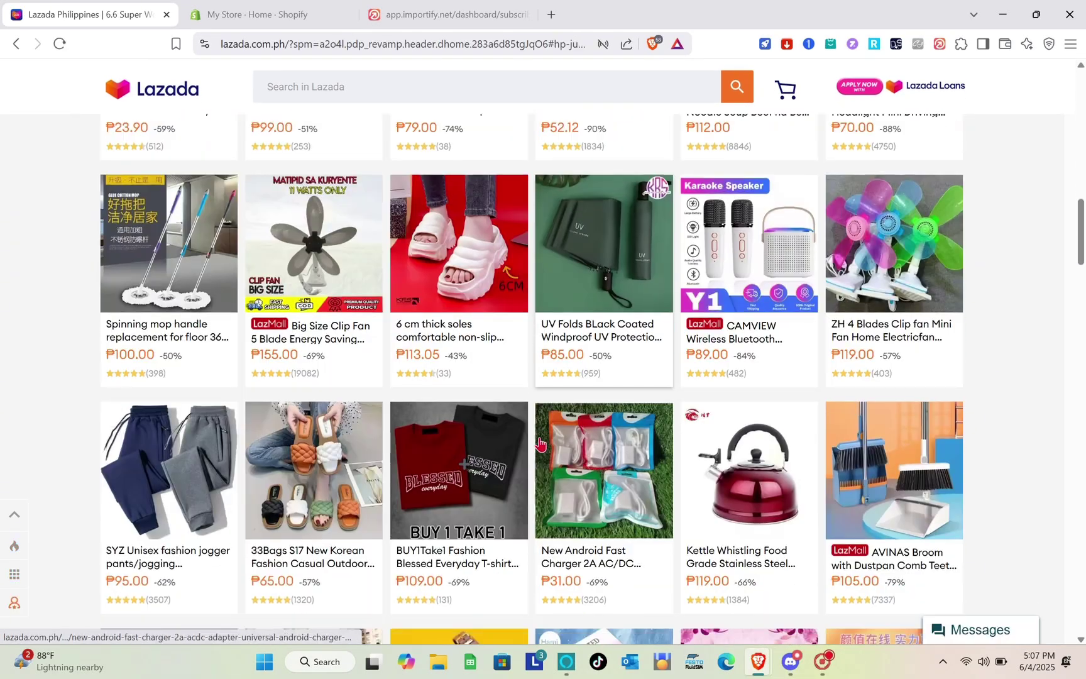
{"action": "scroll", "coordinate": [539, 444], "scroll_direction": "down", "scroll_amount": 5}
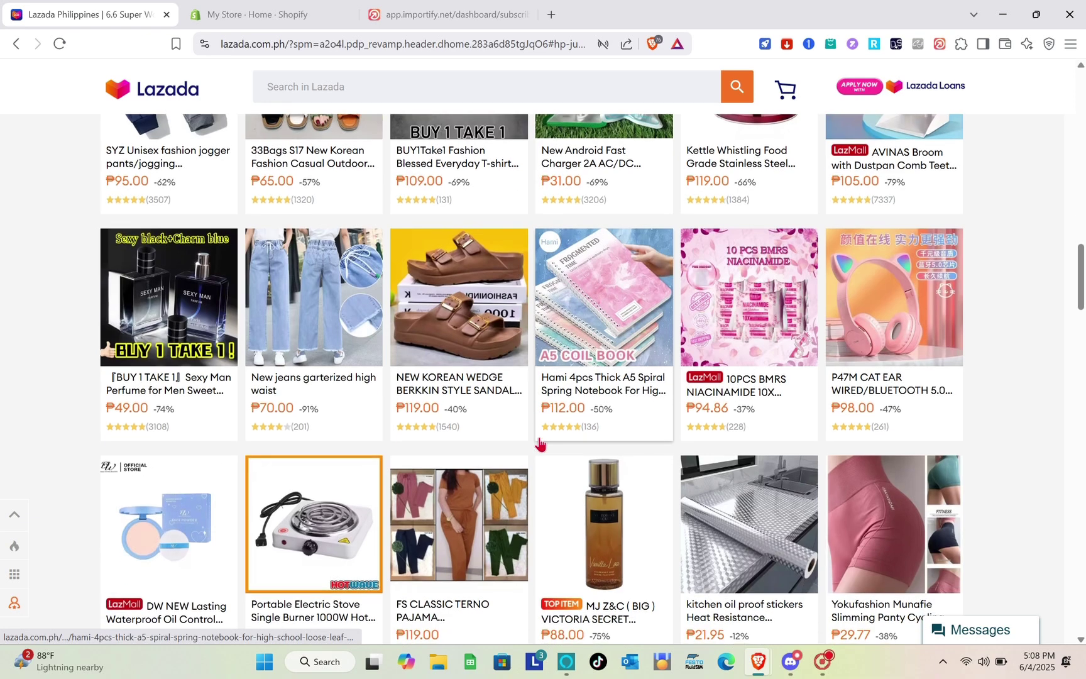
{"action": "scroll", "coordinate": [539, 444], "scroll_direction": "up", "scroll_amount": 2}
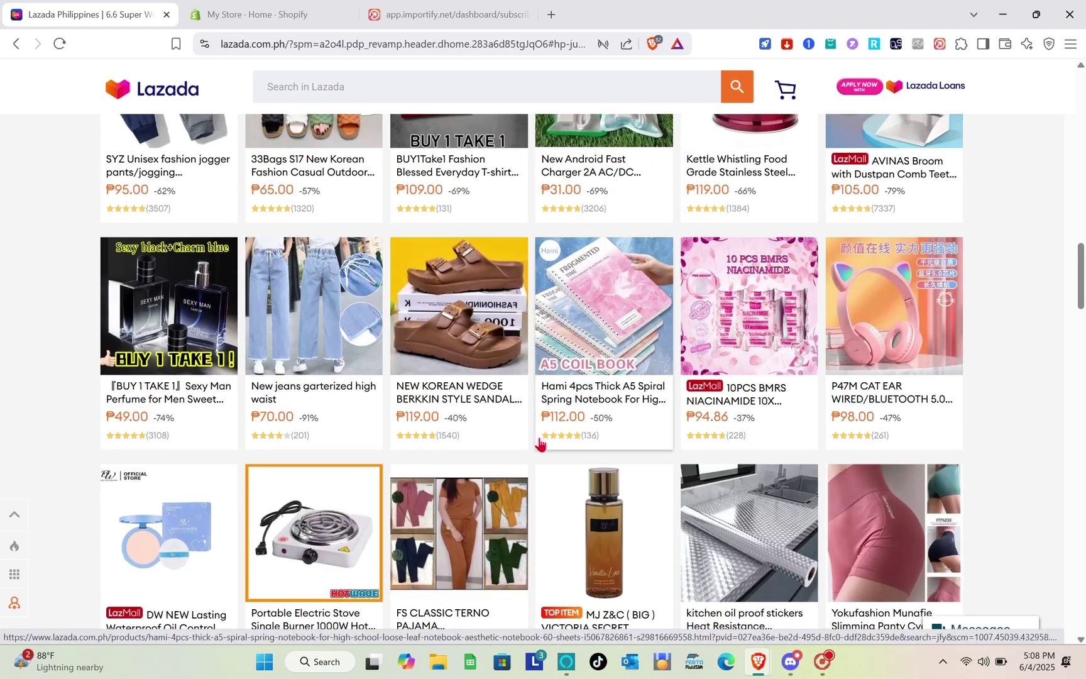
{"action": "left_click", "coordinate": [489, 324]}
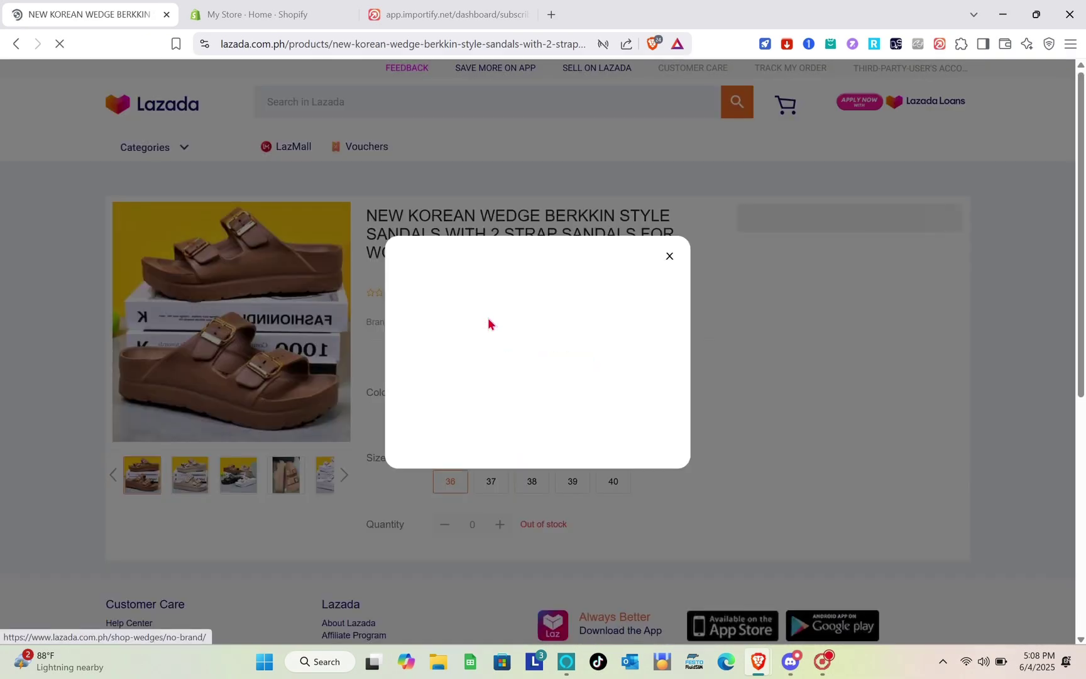
Dismiss the popup on the Lazada sandals page and start adding the product with Importify.
{"action": "left_click", "coordinate": [670, 258]}
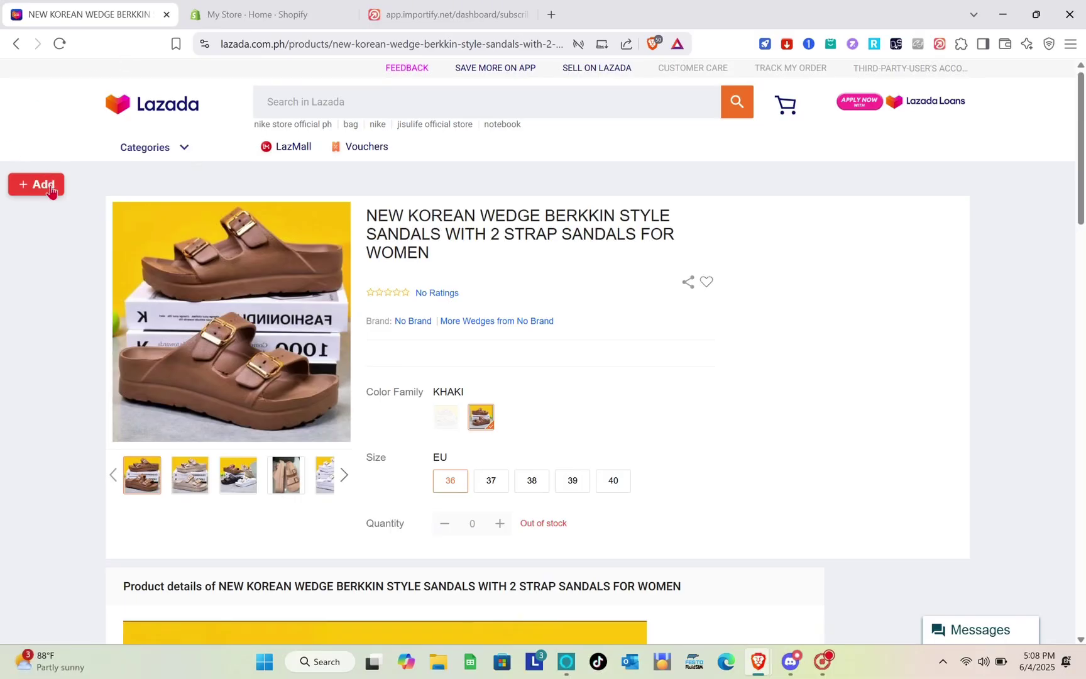
{"action": "left_click", "coordinate": [50, 190]}
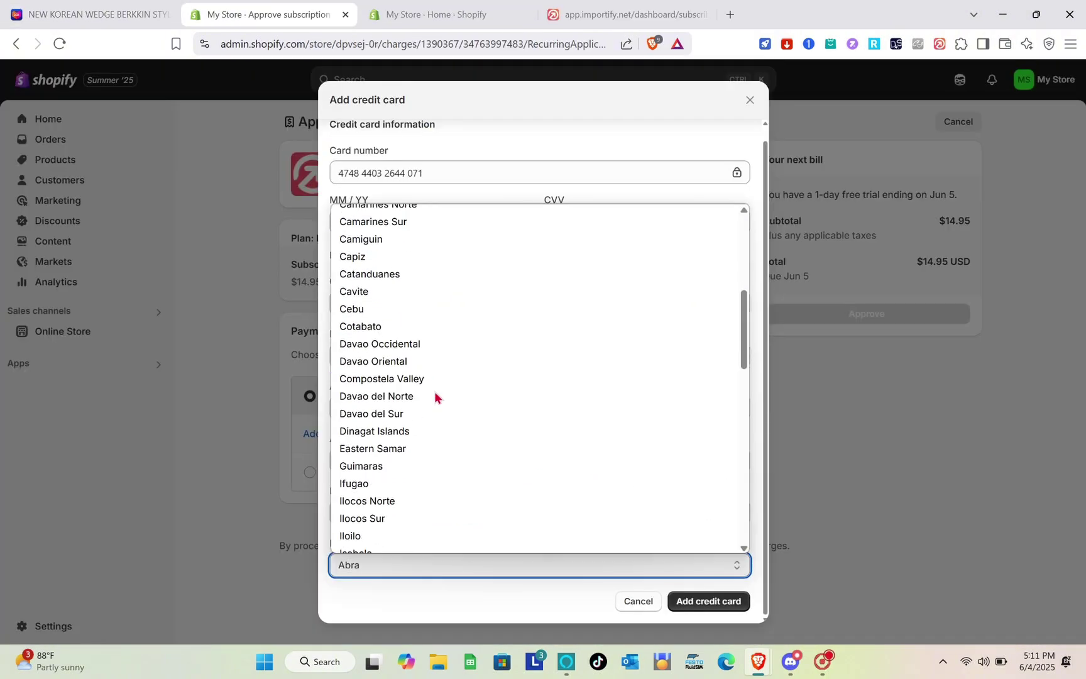
Choose the billing region and try to add the credit card for the Importify subscription.
{"action": "scroll", "coordinate": [436, 394], "scroll_direction": "down", "scroll_amount": 4}
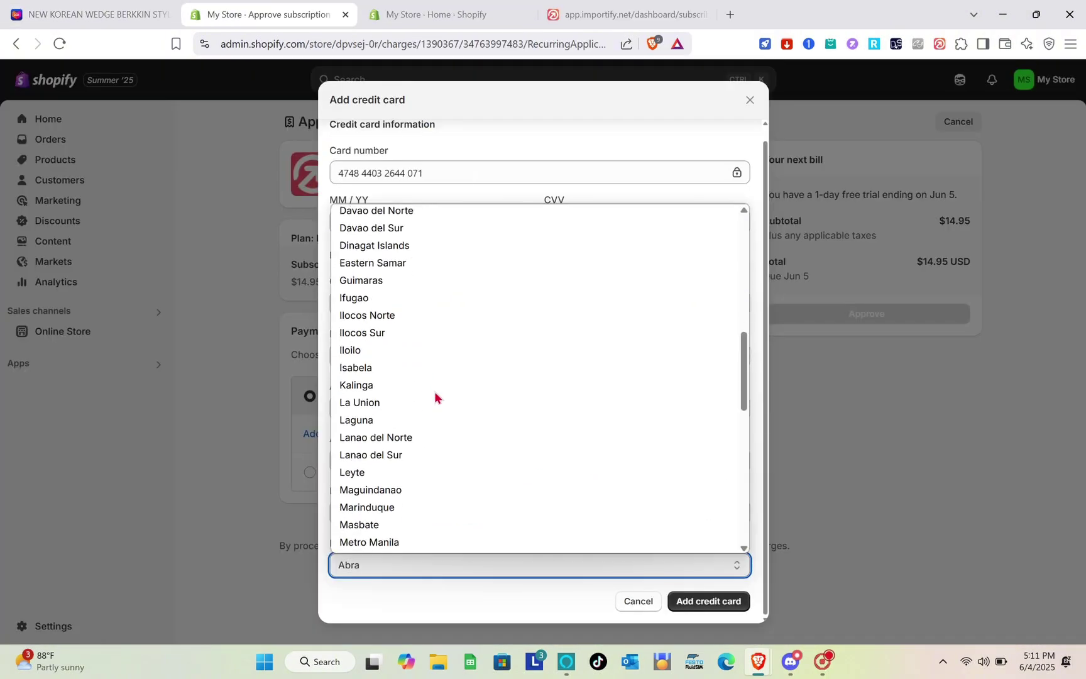
{"action": "left_click", "coordinate": [408, 437]}
{"action": "left_click", "coordinate": [706, 602]}
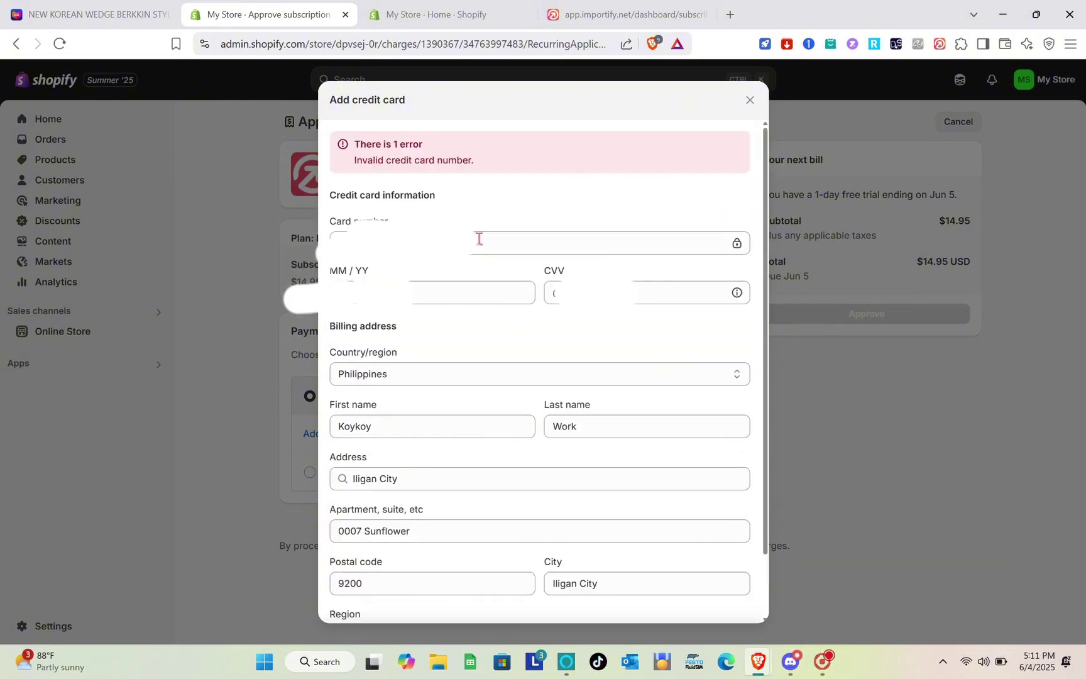
Try to add the credit card again with a re-entered card number, and close the credit card form.
{"action": "left_click", "coordinate": [409, 243]}
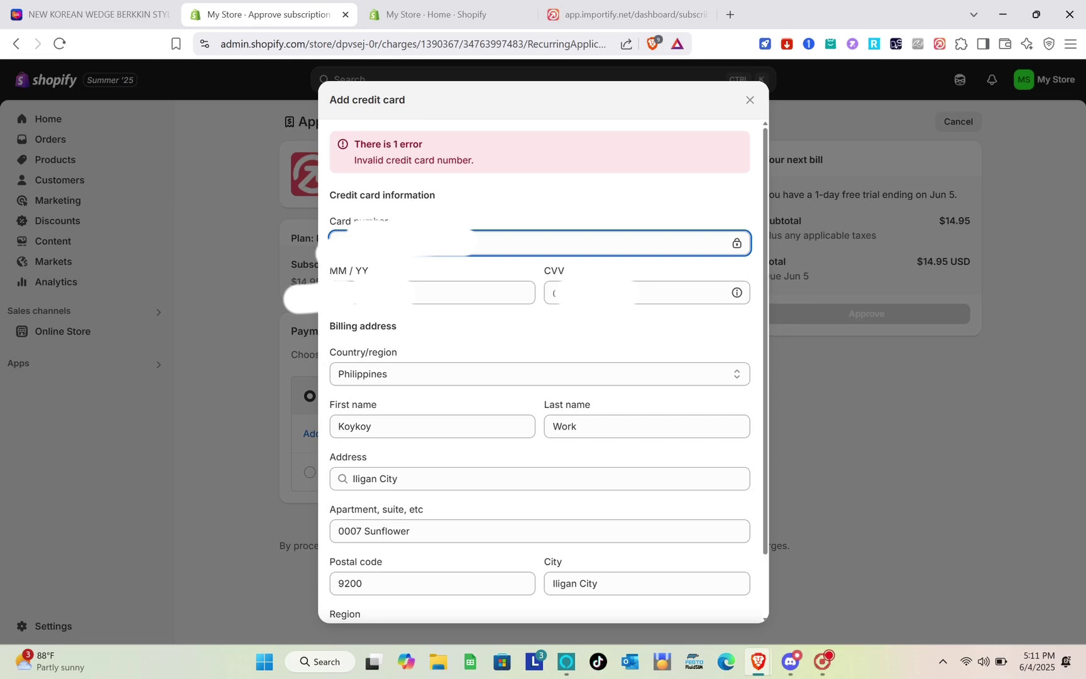
{"action": "scroll", "coordinate": [468, 275], "scroll_direction": "down", "scroll_amount": 1}
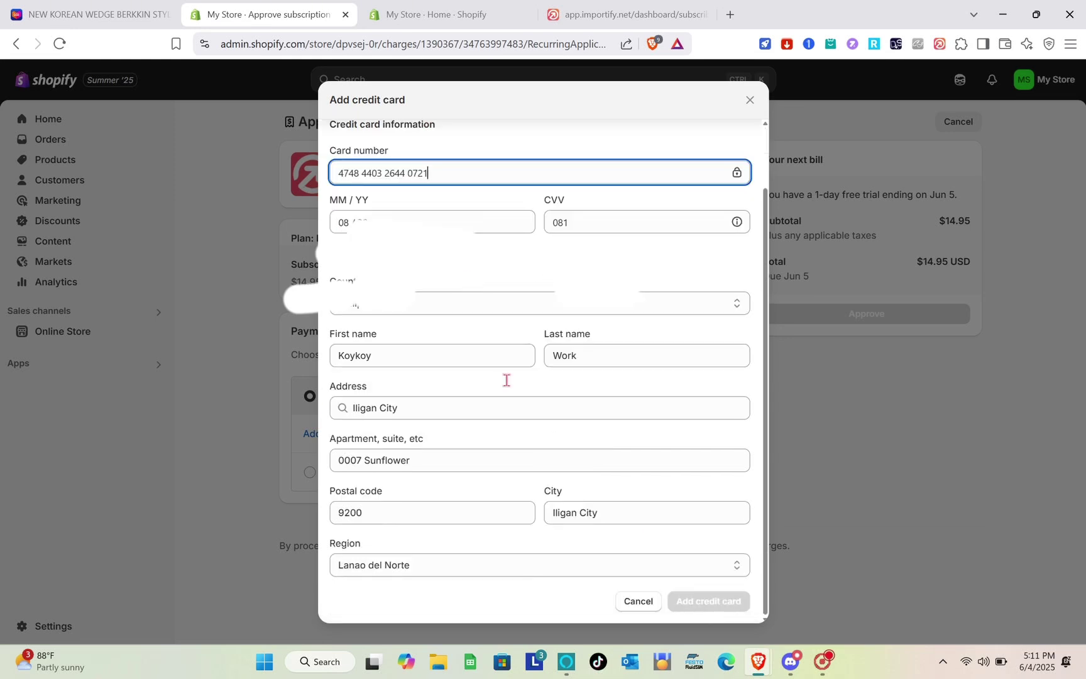
{"action": "left_click", "coordinate": [706, 602]}
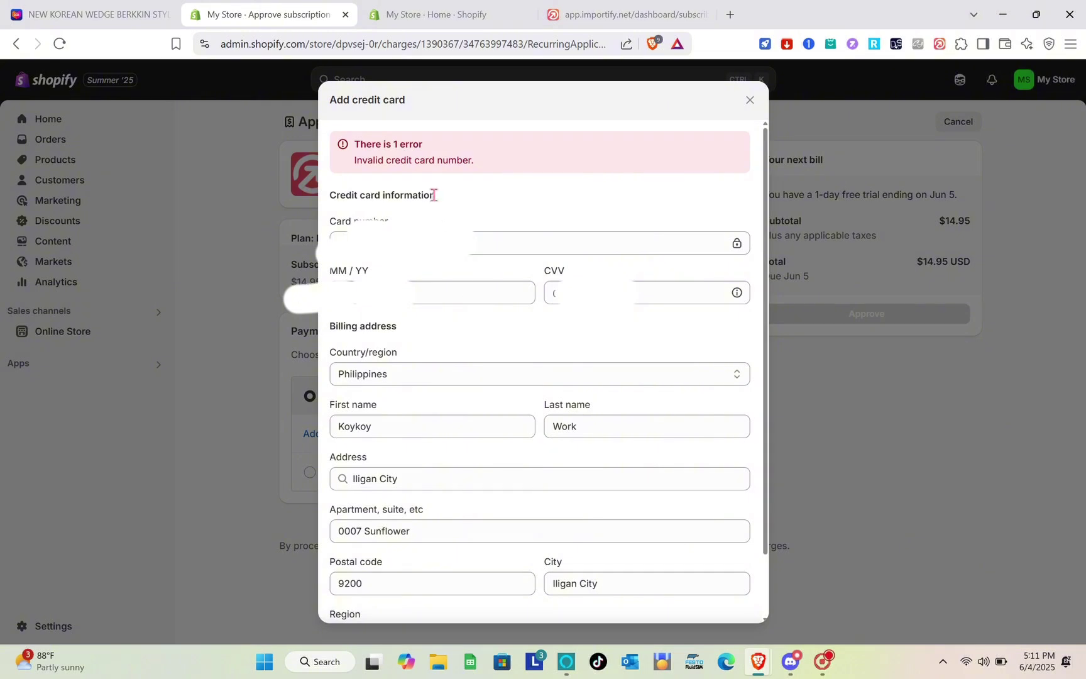
{"action": "left_click", "coordinate": [468, 247]}
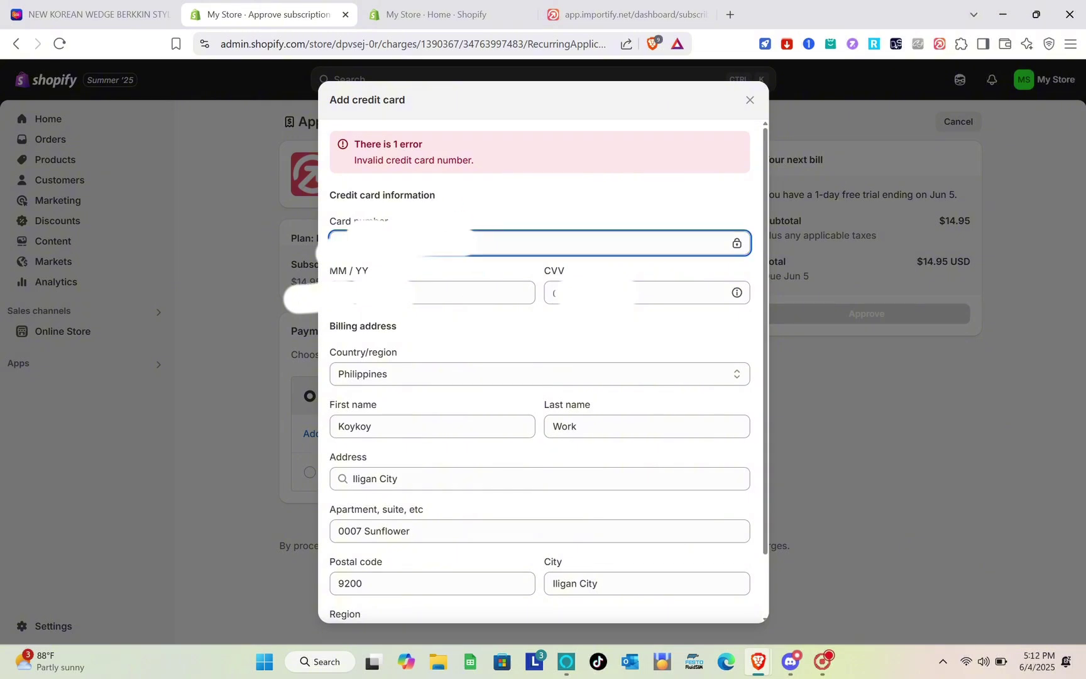
{"action": "left_click", "coordinate": [750, 101]}
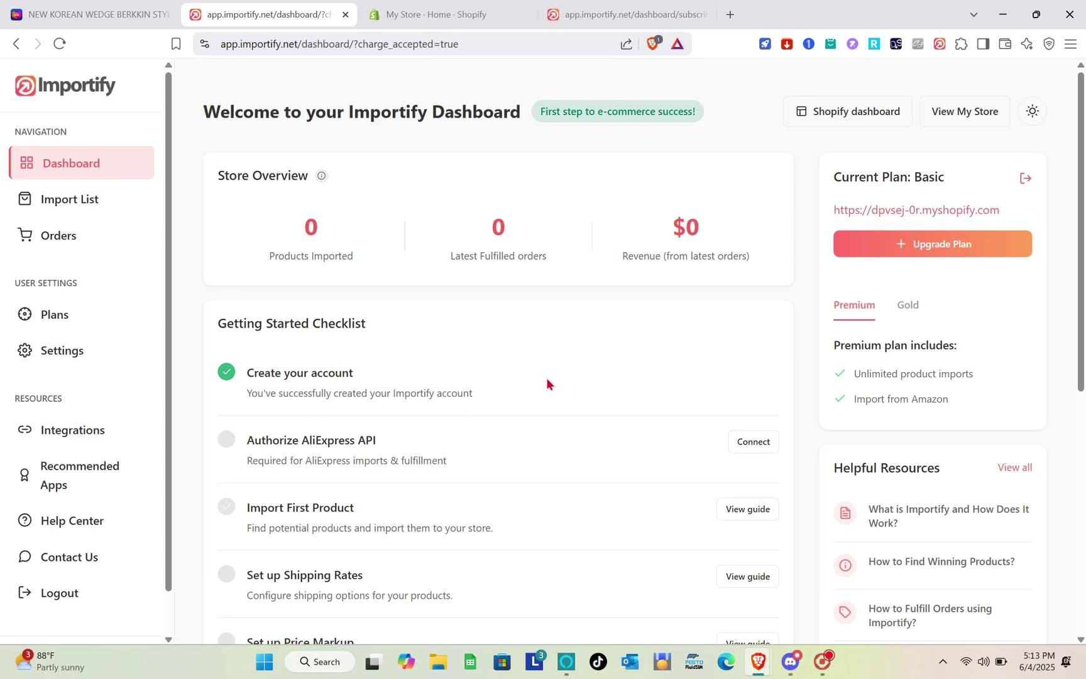
Look over the Importify dashboard and the Shopify home page, and return to the Lazada sandals page.
{"action": "scroll", "coordinate": [465, 506], "scroll_direction": "down", "scroll_amount": 2}
{"action": "scroll", "coordinate": [465, 506], "scroll_direction": "up", "scroll_amount": 2}
{"action": "left_click", "coordinate": [433, 14]}
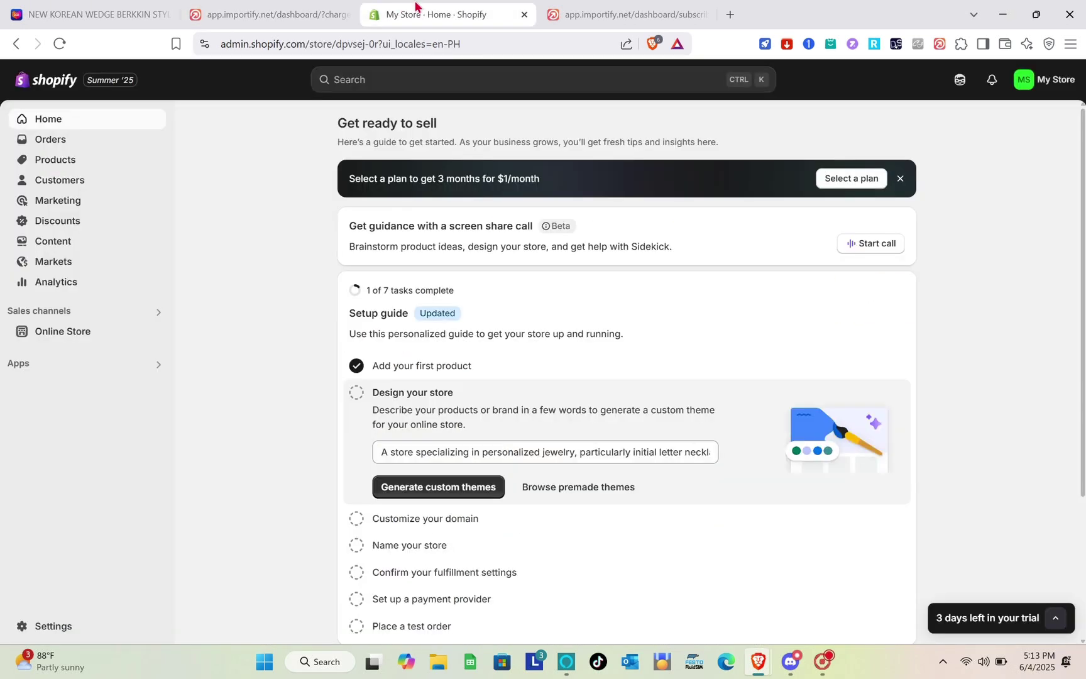
{"action": "left_click", "coordinate": [635, 9]}
{"action": "left_click", "coordinate": [132, 9]}
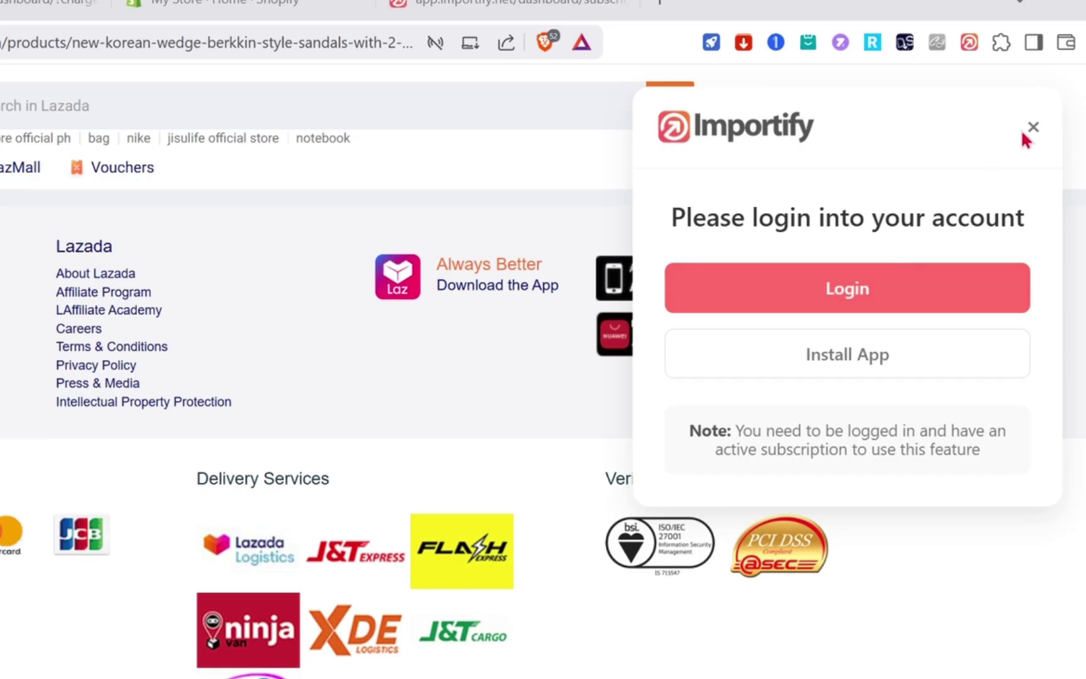
Dismiss the Importify login prompt, and reload the Lazada sandals page without its popup.
{"action": "left_click", "coordinate": [1033, 127]}
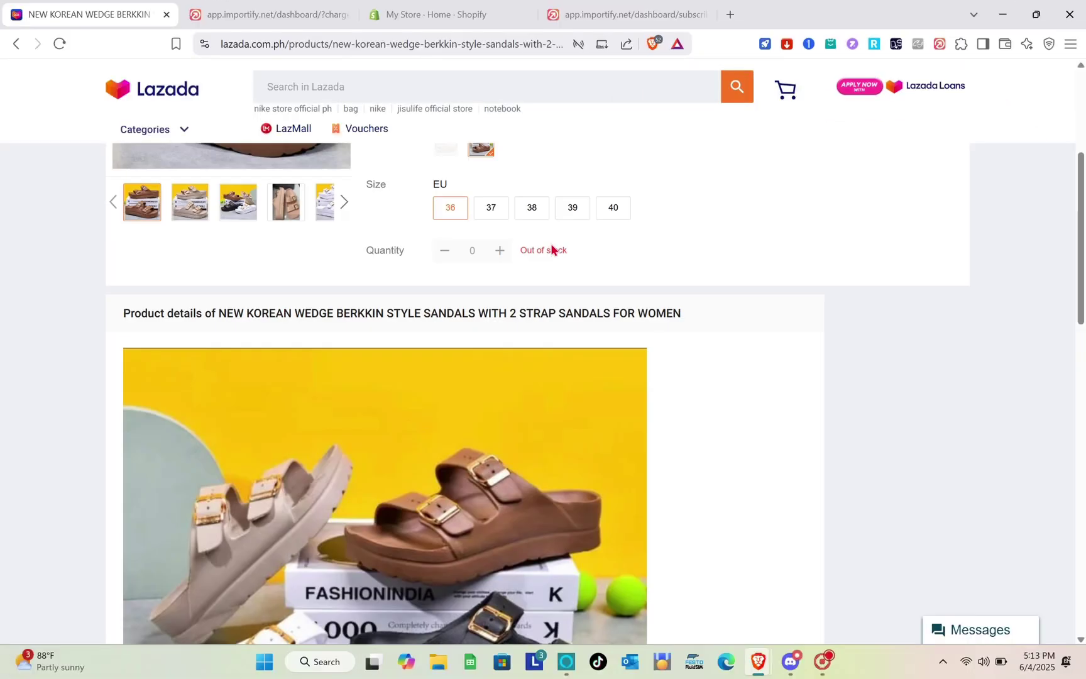
{"action": "scroll", "coordinate": [552, 250], "scroll_direction": "up", "scroll_amount": 5}
{"action": "left_click", "coordinate": [60, 44]}
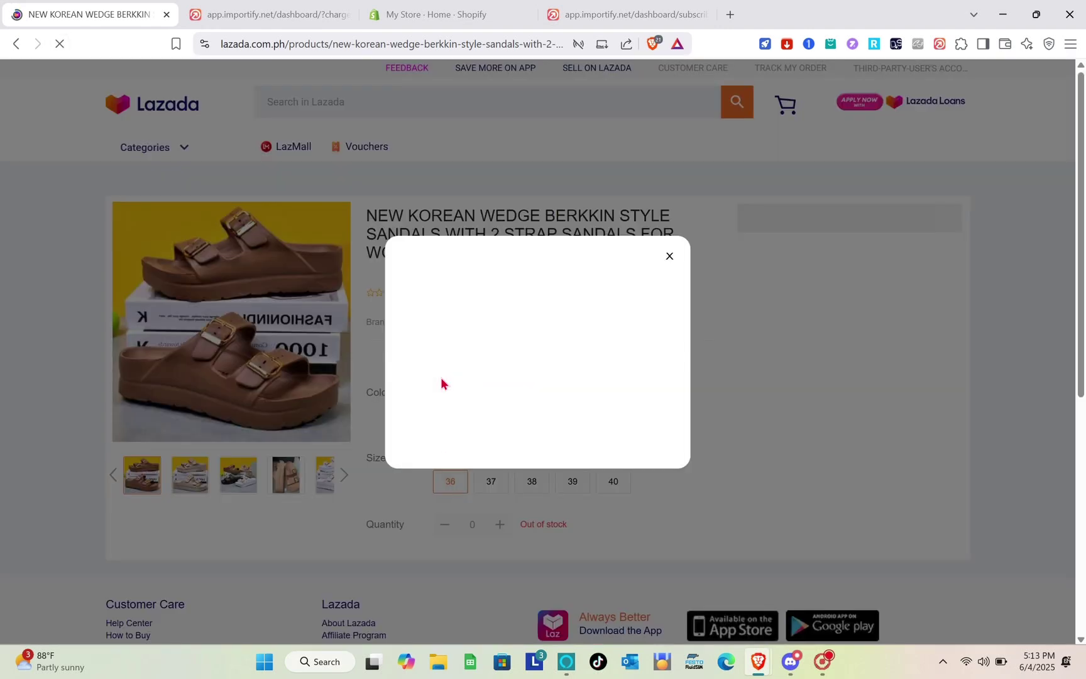
{"action": "left_click", "coordinate": [670, 262]}
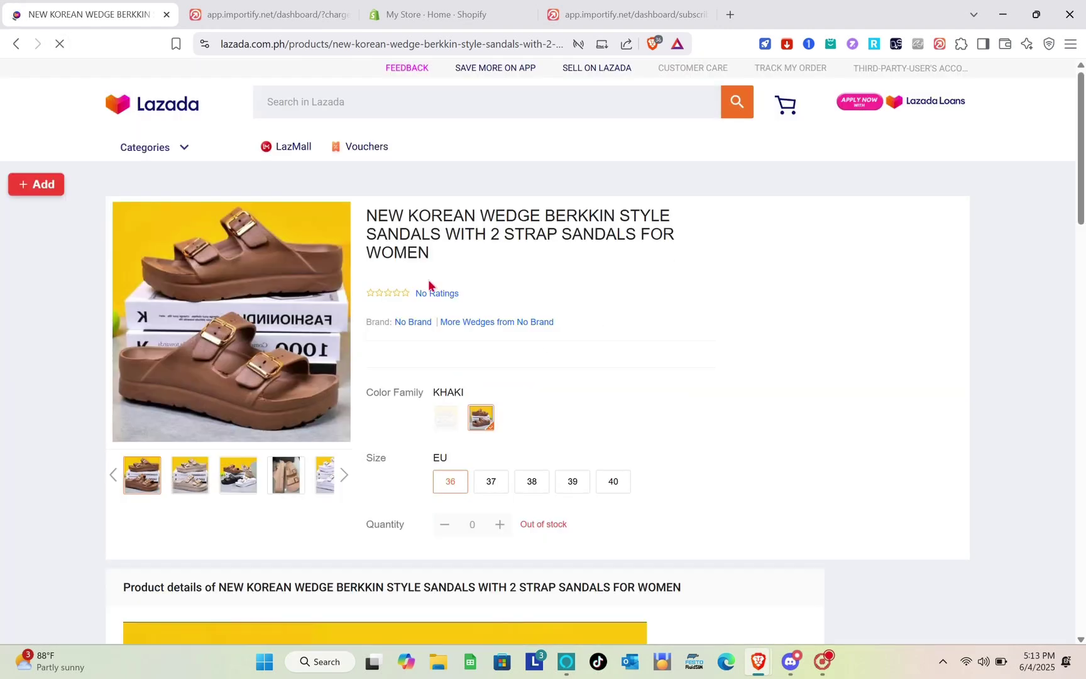
Open the sandals in Importify's import form, acknowledge the price notice and review the product details and cost field.
{"action": "left_click", "coordinate": [19, 189]}
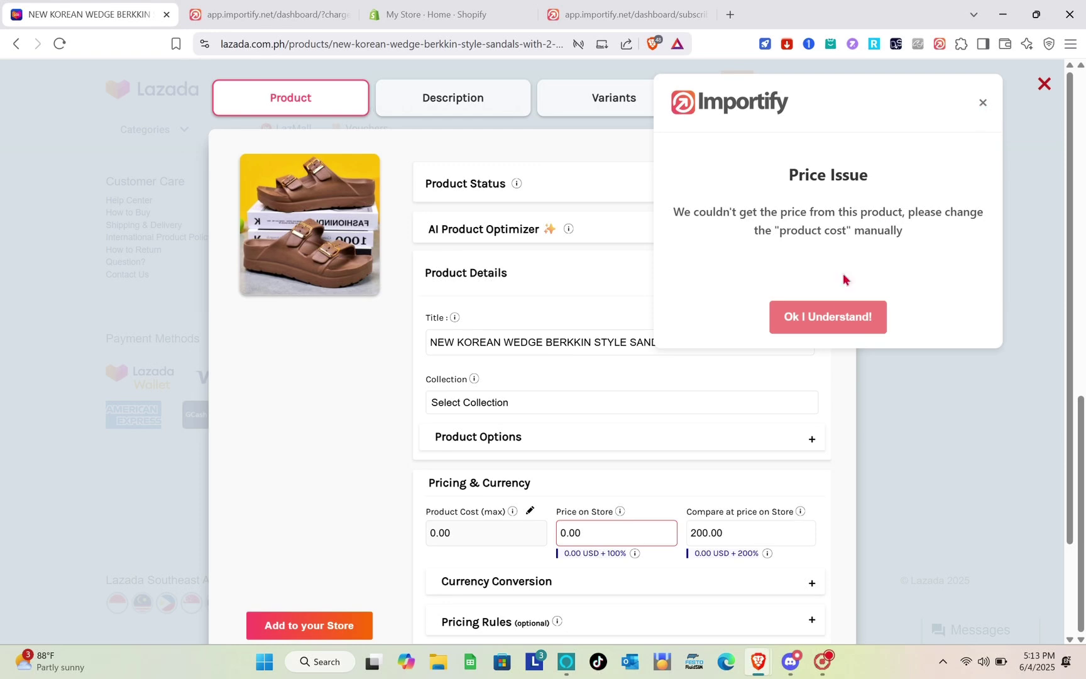
{"action": "left_click", "coordinate": [824, 327]}
{"action": "scroll", "coordinate": [512, 337], "scroll_direction": "down", "scroll_amount": 2}
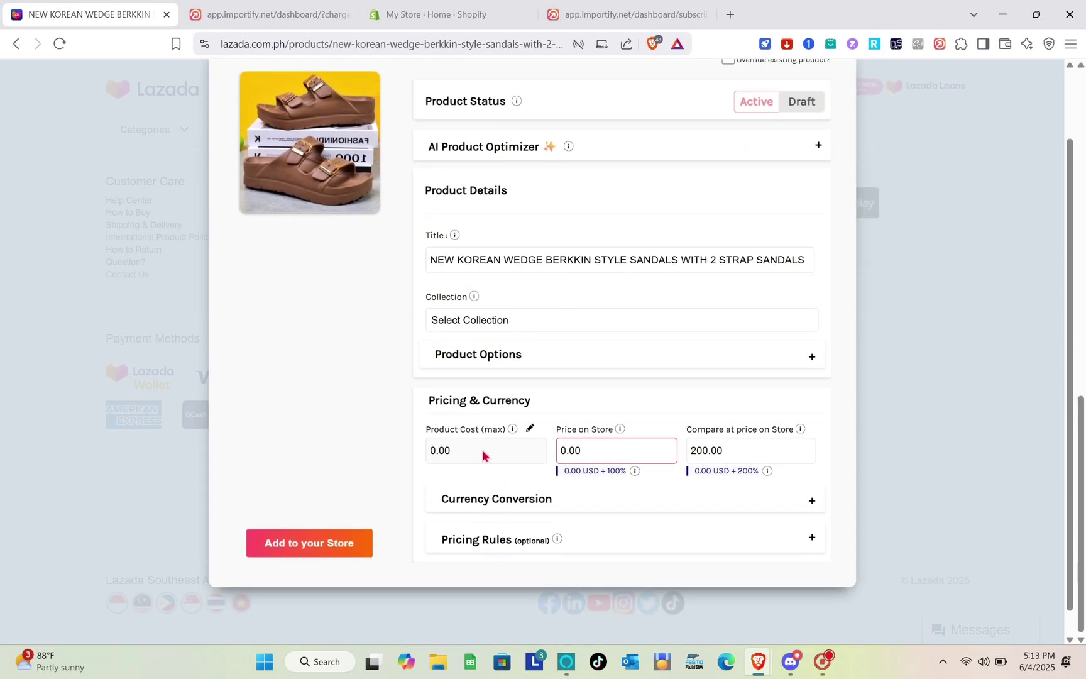
{"action": "left_click", "coordinate": [486, 461]}
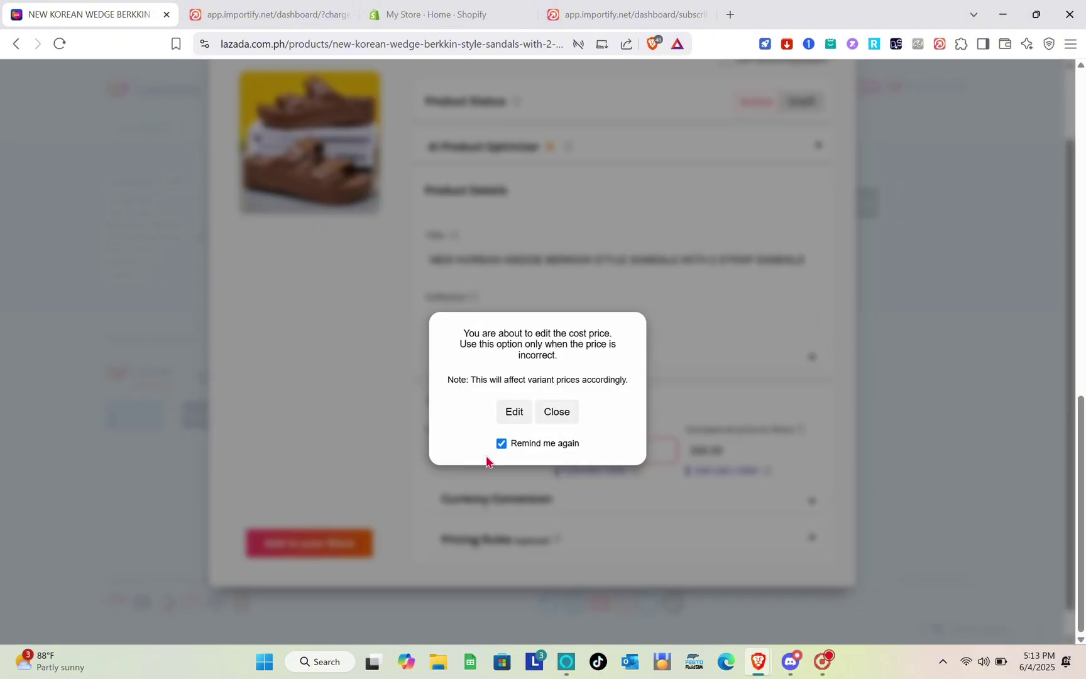
{"action": "left_click", "coordinate": [557, 413]}
{"action": "scroll", "coordinate": [399, 141], "scroll_direction": "up", "scroll_amount": 2}
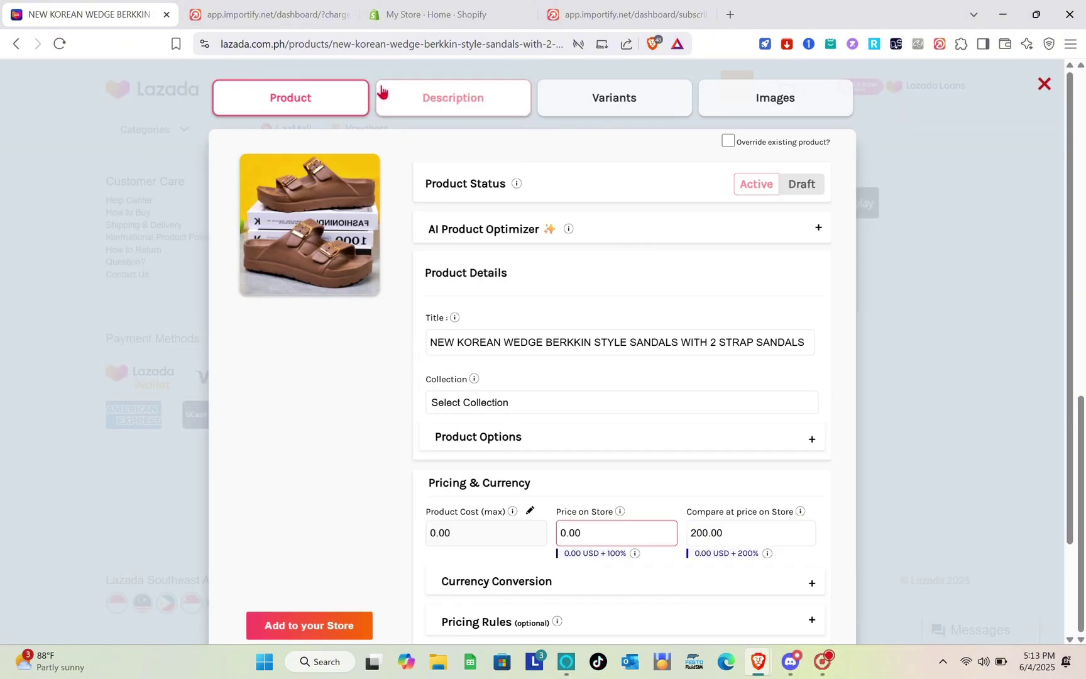
Switch the product description from Custom to Default Description.
{"action": "left_click", "coordinate": [457, 101]}
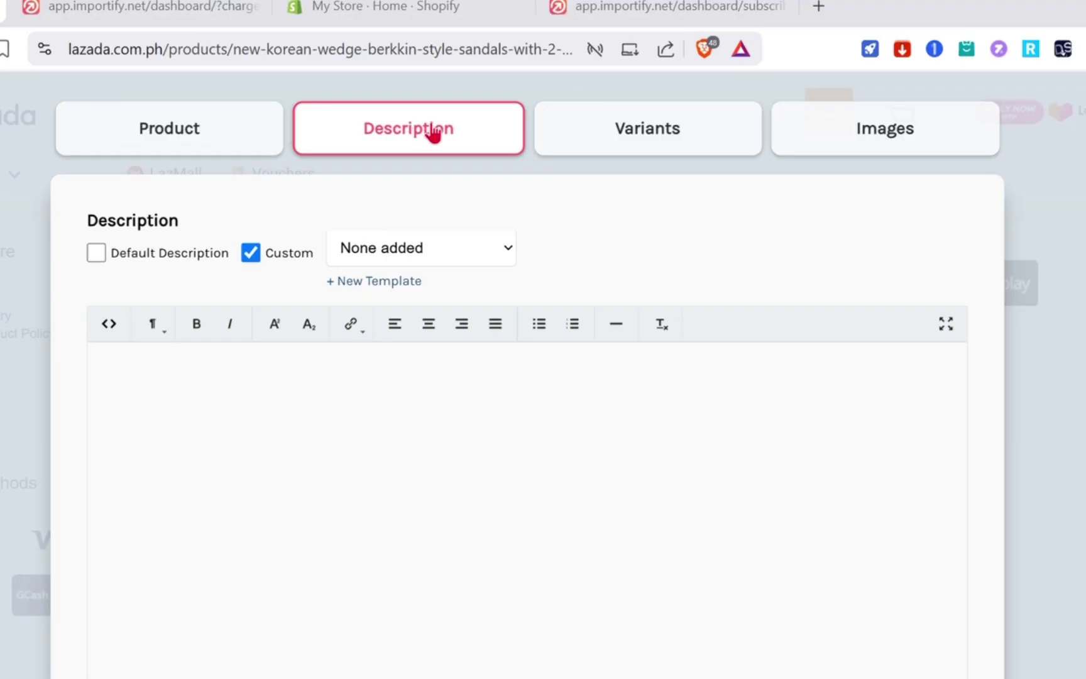
{"action": "left_click", "coordinate": [252, 252]}
{"action": "left_click", "coordinate": [96, 253]}
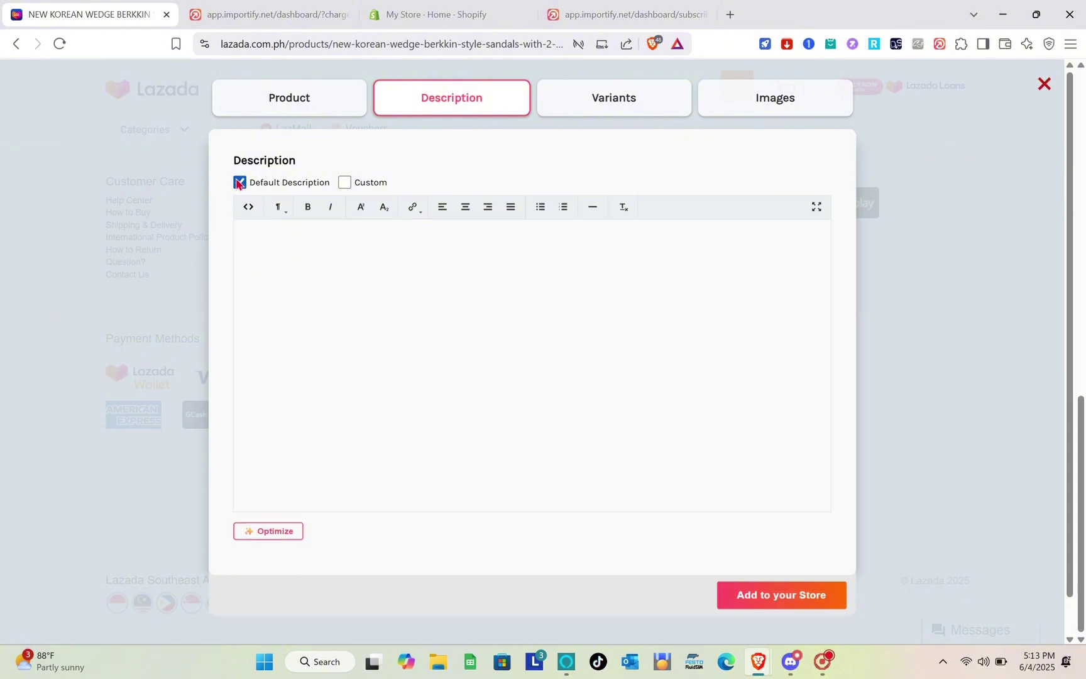
Review the selected product images and set the variants option to Select which variants to include.
{"action": "left_click", "coordinate": [638, 103]}
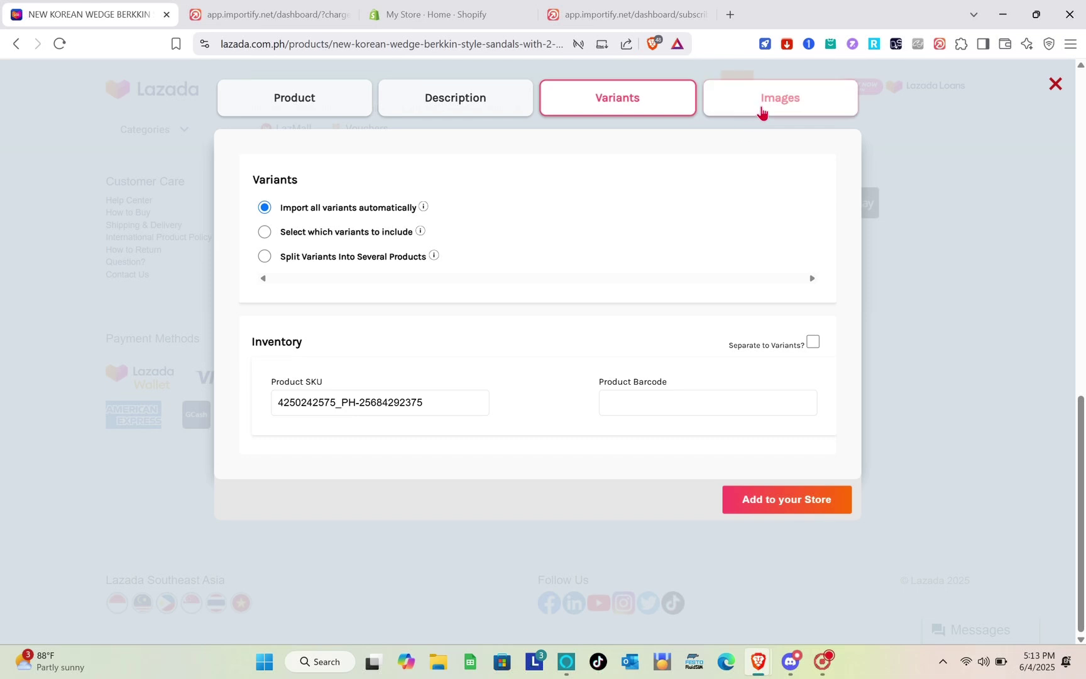
{"action": "left_click", "coordinate": [761, 112]}
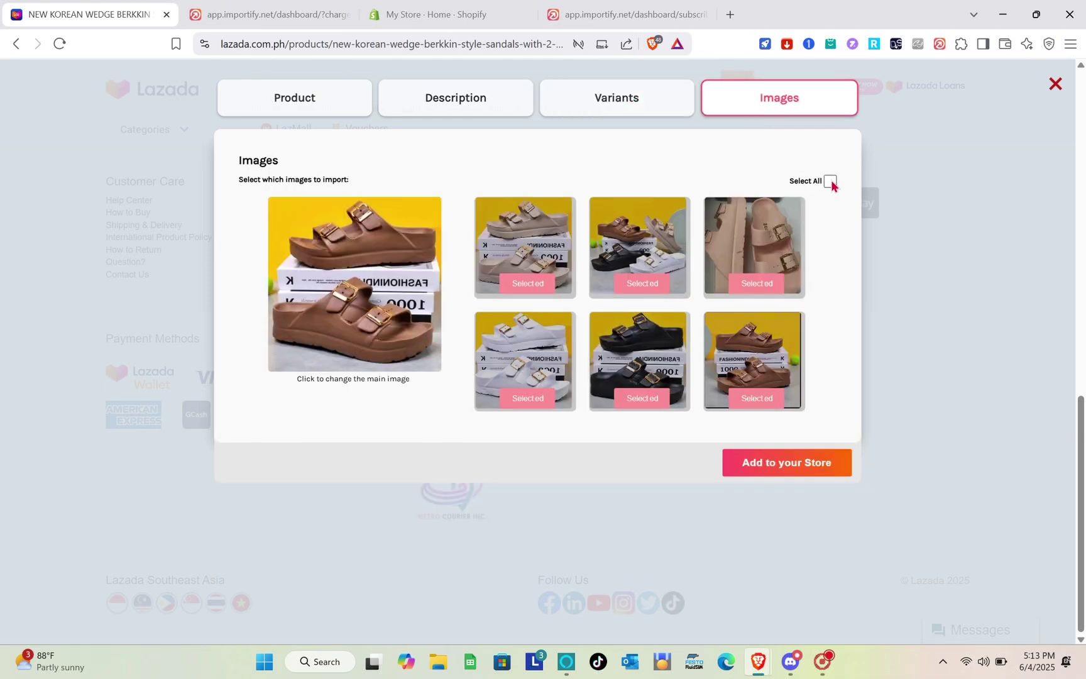
{"action": "left_click", "coordinate": [631, 97]}
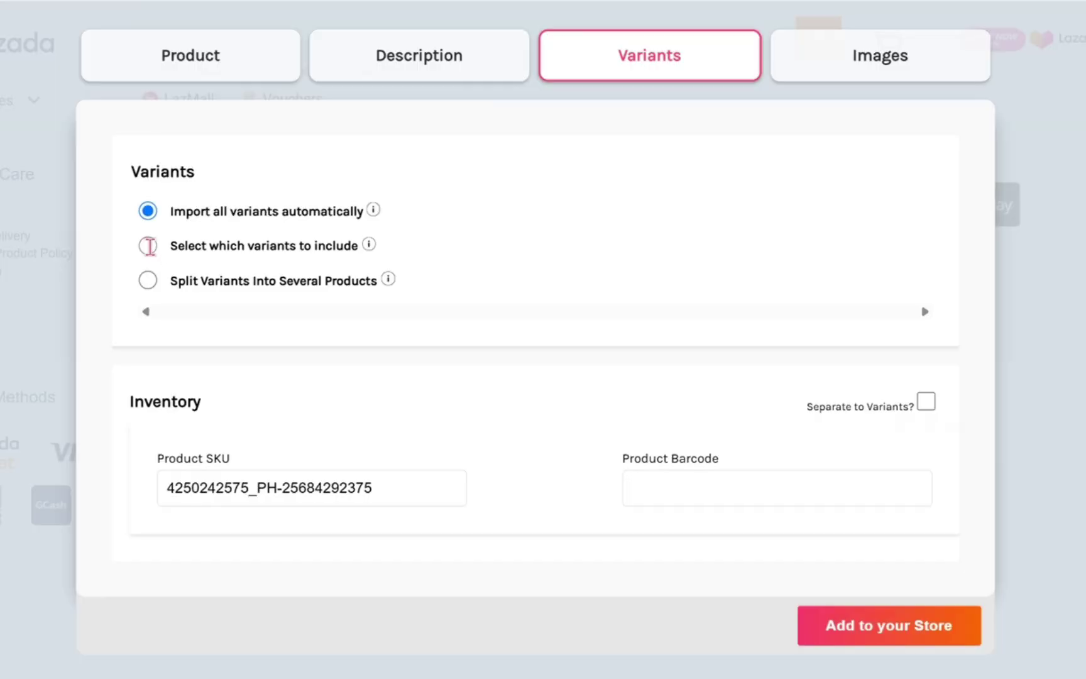
{"action": "left_click", "coordinate": [264, 232]}
{"action": "scroll", "coordinate": [422, 377], "scroll_direction": "down", "scroll_amount": 5}
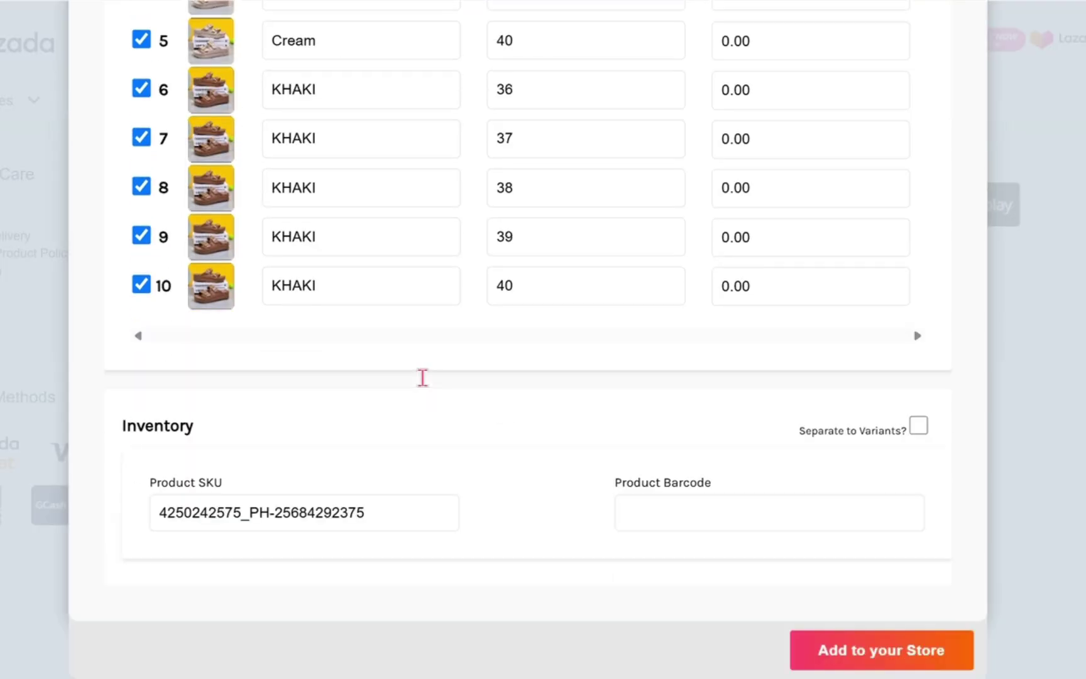
{"action": "scroll", "coordinate": [423, 377], "scroll_direction": "up", "scroll_amount": 5}
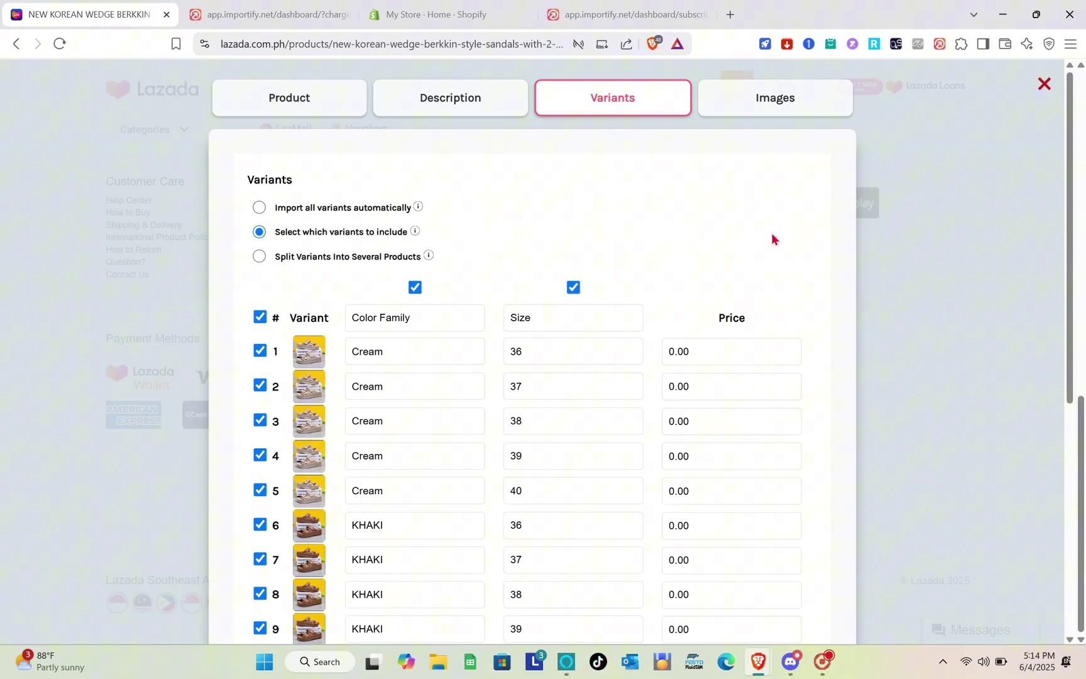
Add the sandals to the store and open the imported product for editing in Shopify.
{"action": "left_click", "coordinate": [785, 108]}
{"action": "left_click", "coordinate": [784, 470]}
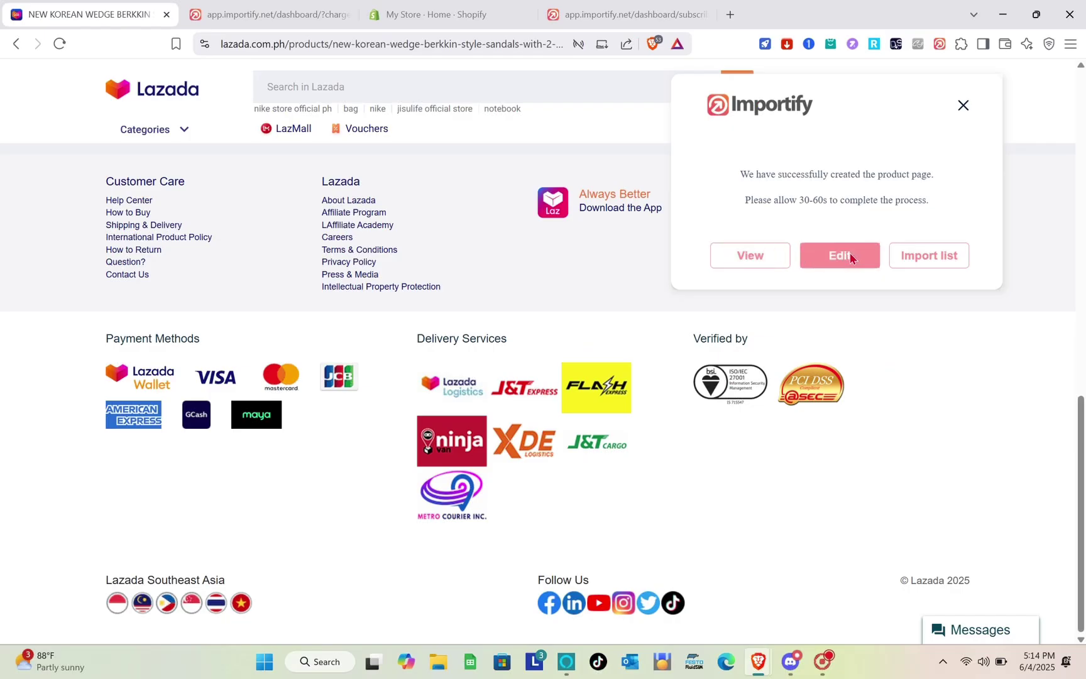
{"action": "left_click", "coordinate": [850, 258]}
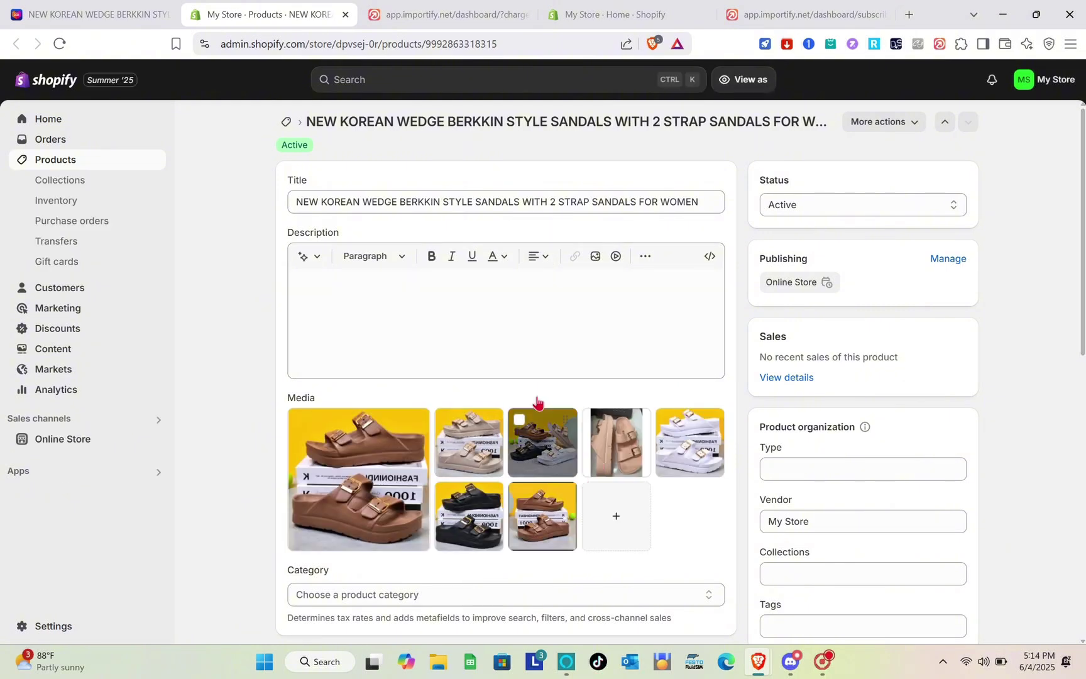
Compare the product details on the Lazada page with the description in the Shopify product, and dismiss the Importify import notice.
{"action": "left_click", "coordinate": [398, 294]}
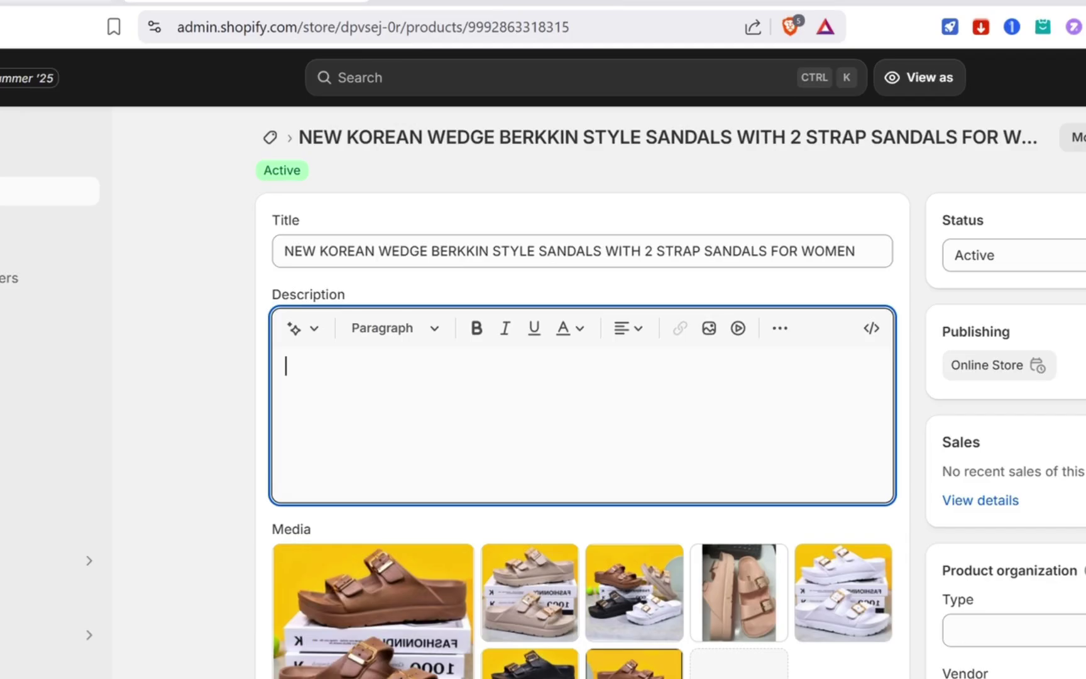
{"action": "left_click", "coordinate": [94, 13]}
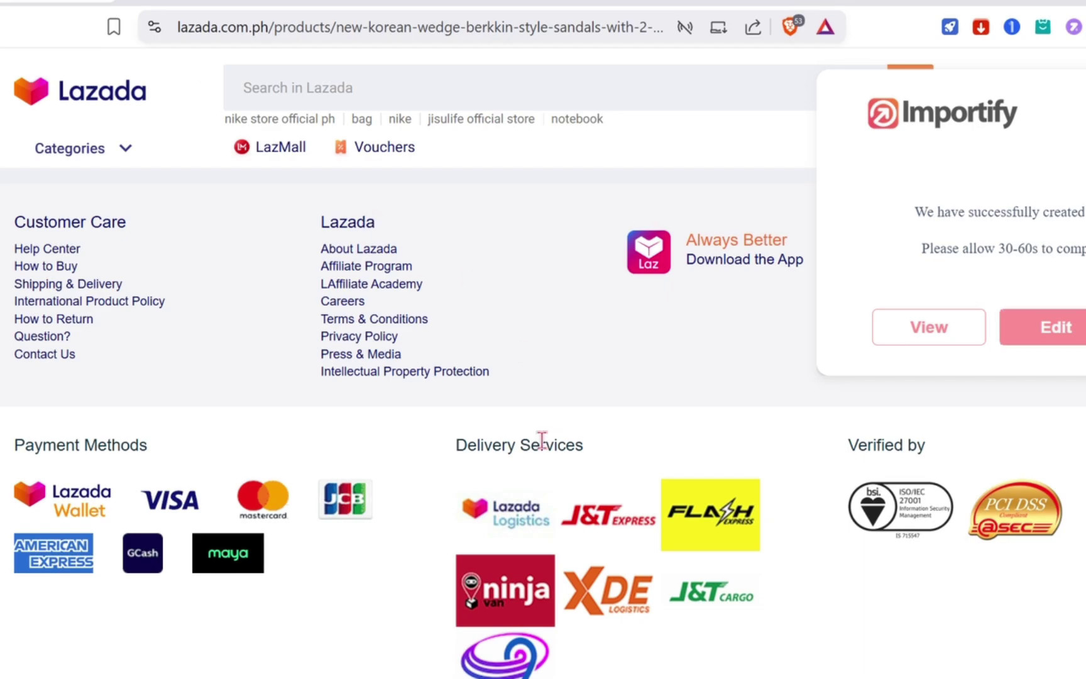
{"action": "scroll", "coordinate": [541, 439], "scroll_direction": "down", "scroll_amount": 7}
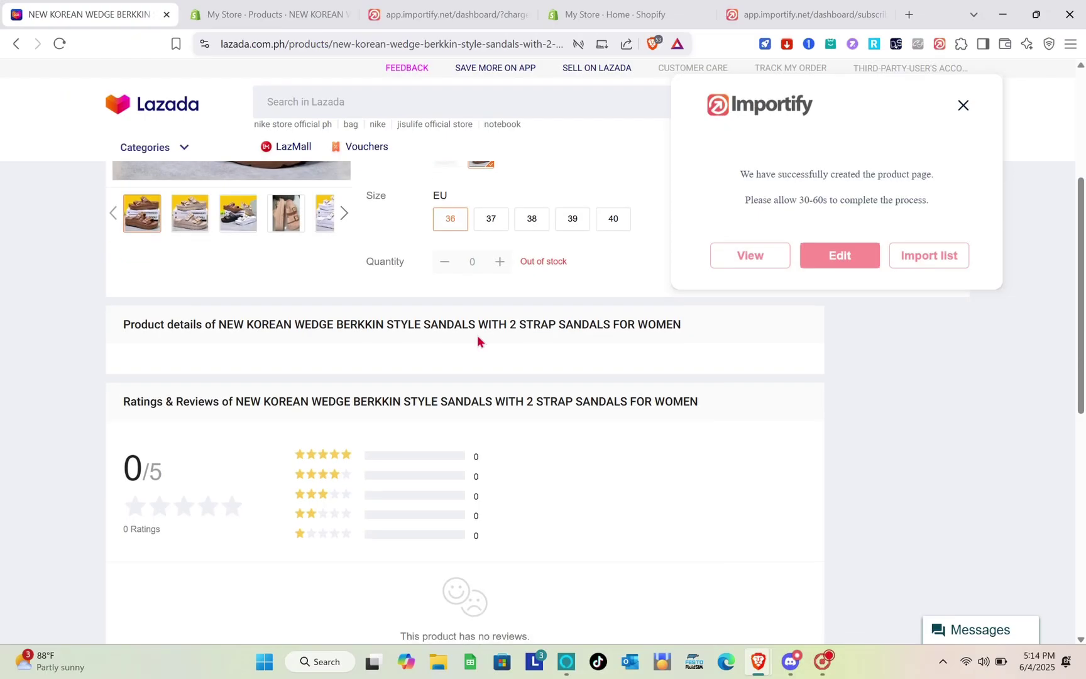
{"action": "scroll", "coordinate": [477, 335], "scroll_direction": "up", "scroll_amount": 7}
{"action": "left_click", "coordinate": [294, 7]}
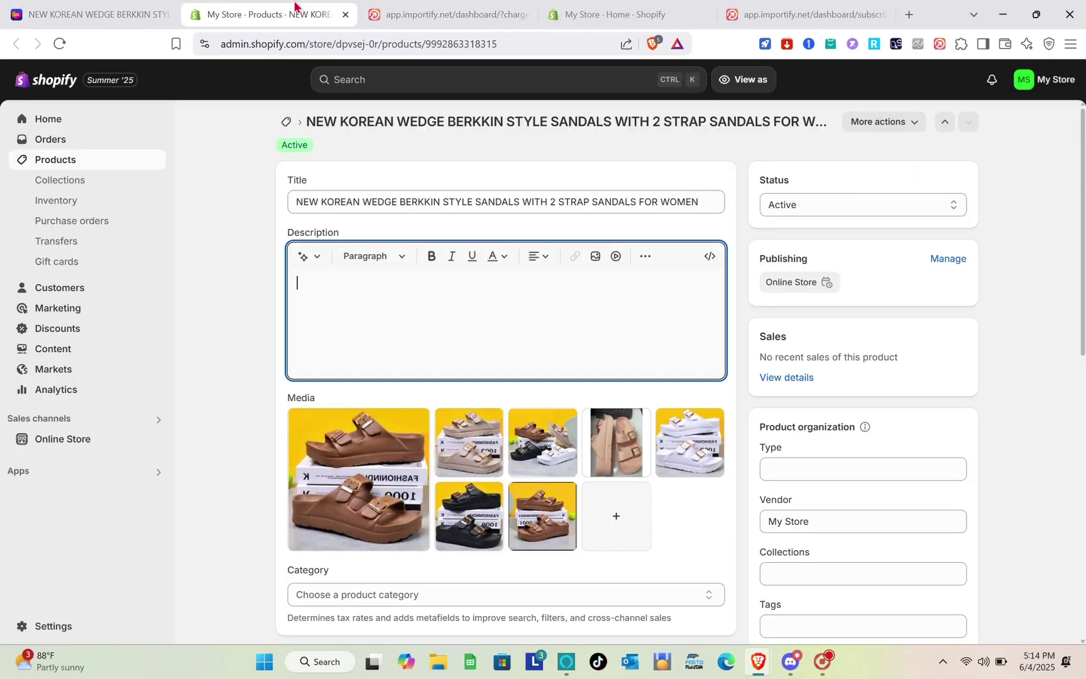
{"action": "left_click", "coordinate": [119, 8]}
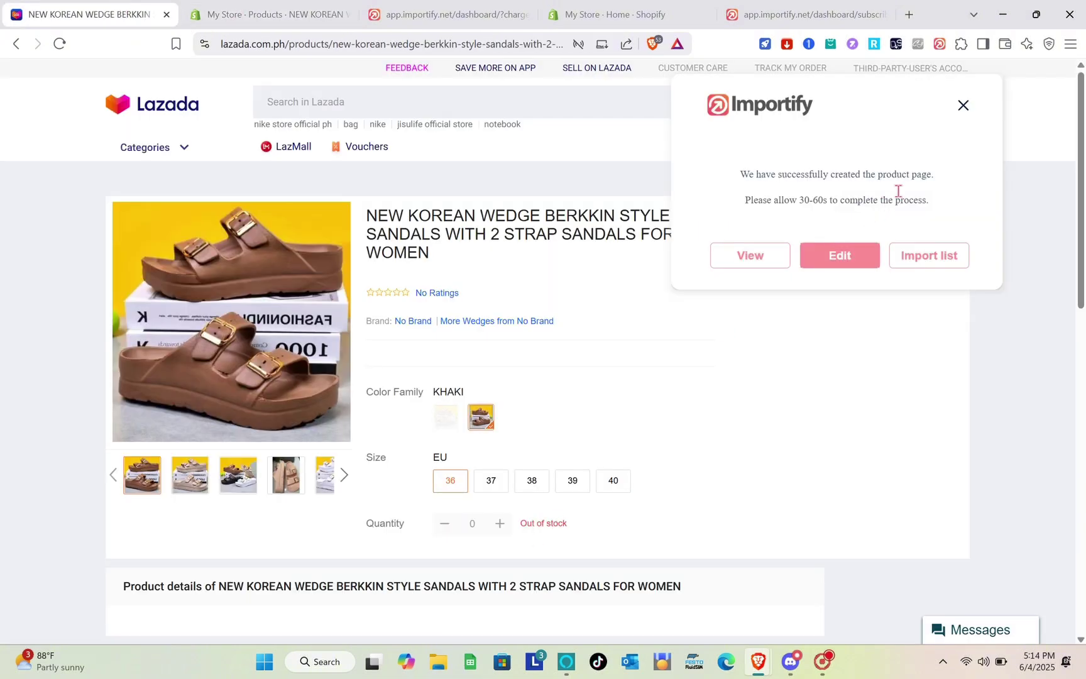
{"action": "left_click", "coordinate": [963, 105]}
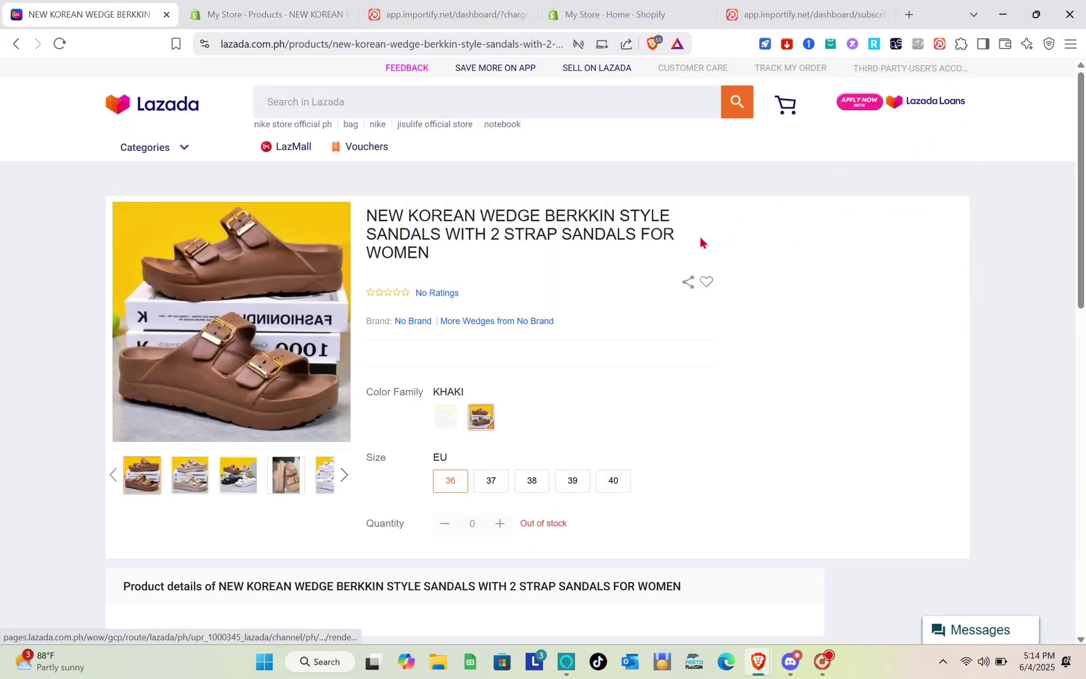
{"action": "scroll", "coordinate": [602, 369], "scroll_direction": "down", "scroll_amount": 6}
{"action": "scroll", "coordinate": [601, 368], "scroll_direction": "up", "scroll_amount": 6}
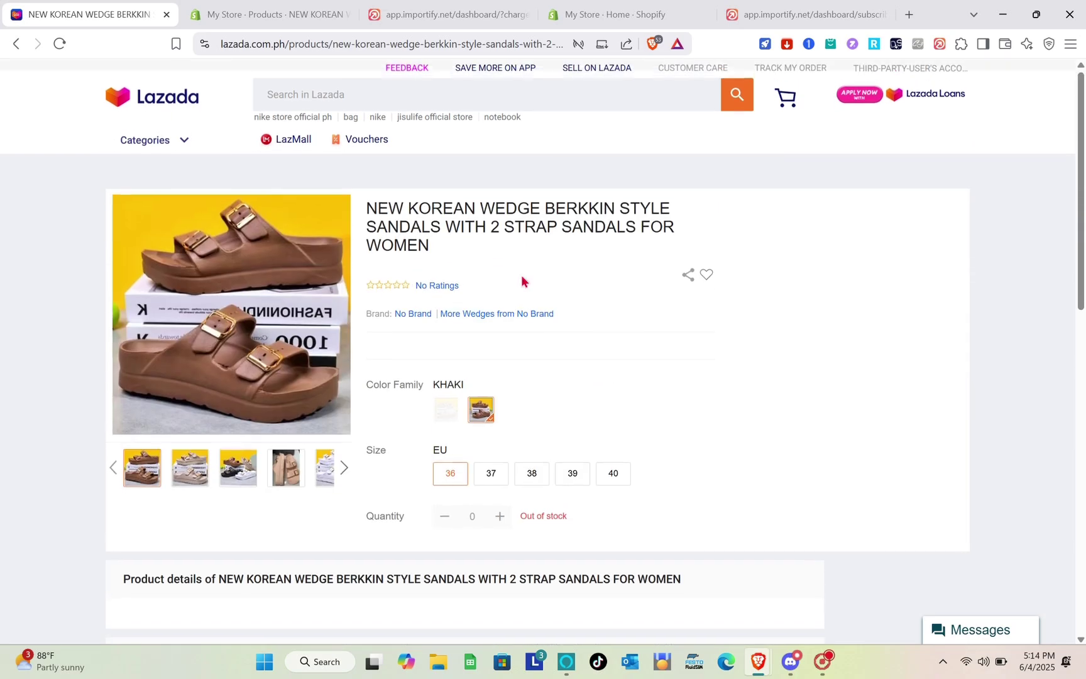
{"action": "left_click", "coordinate": [314, 13]}
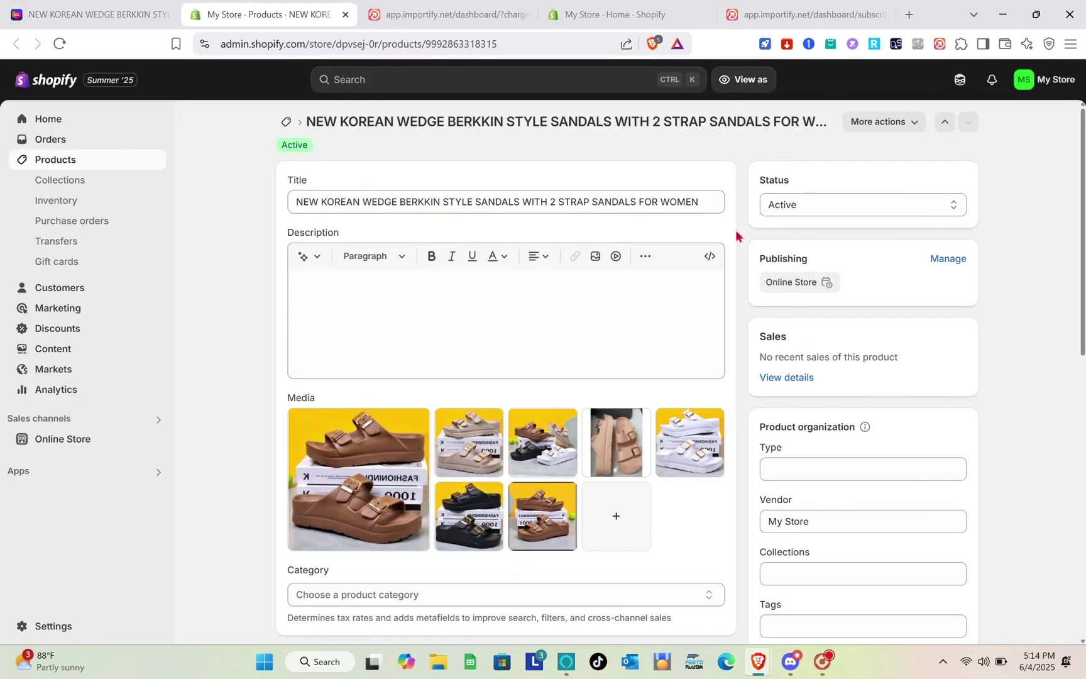
Set the price of both the Cream and KHAKI sandal variants to ₱200 and save the product.
{"action": "scroll", "coordinate": [566, 440], "scroll_direction": "down", "scroll_amount": 10}
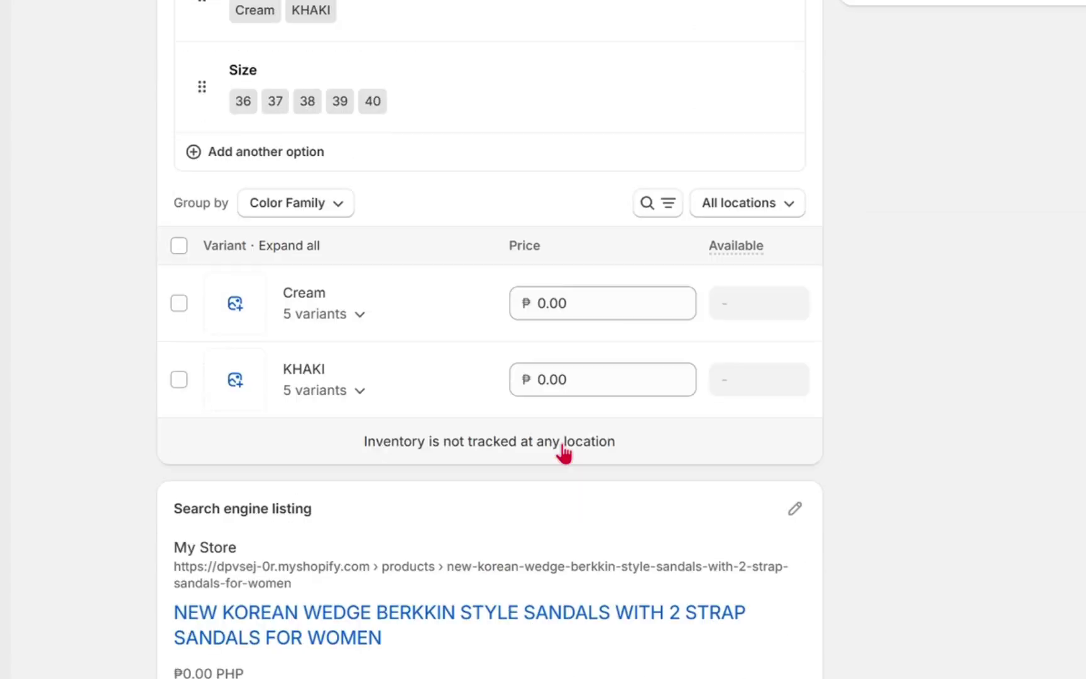
{"action": "left_click", "coordinate": [612, 304]}
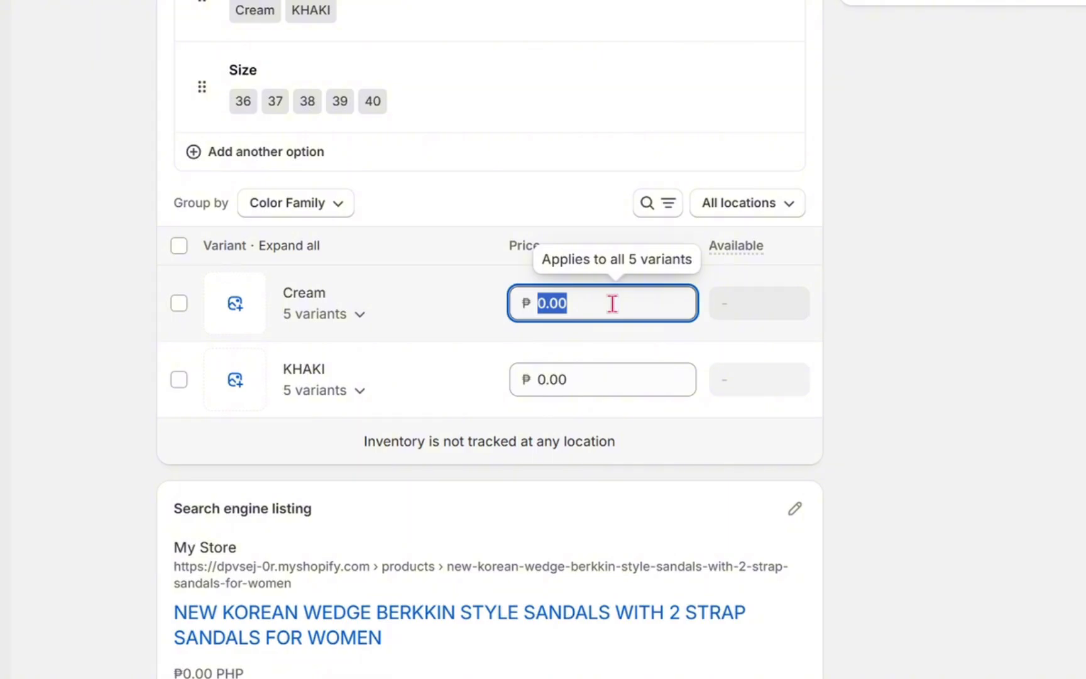
{"action": "key", "text": "BackSpace"}
{"action": "type", "text": "2000"}
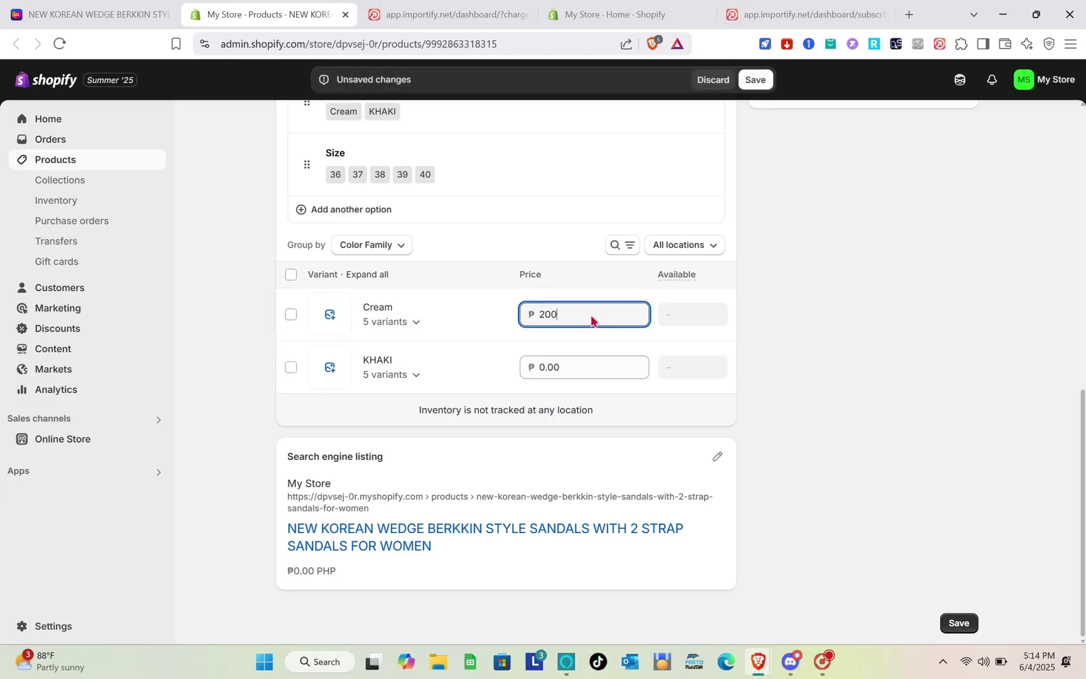
{"action": "key", "text": "BackSpace"}
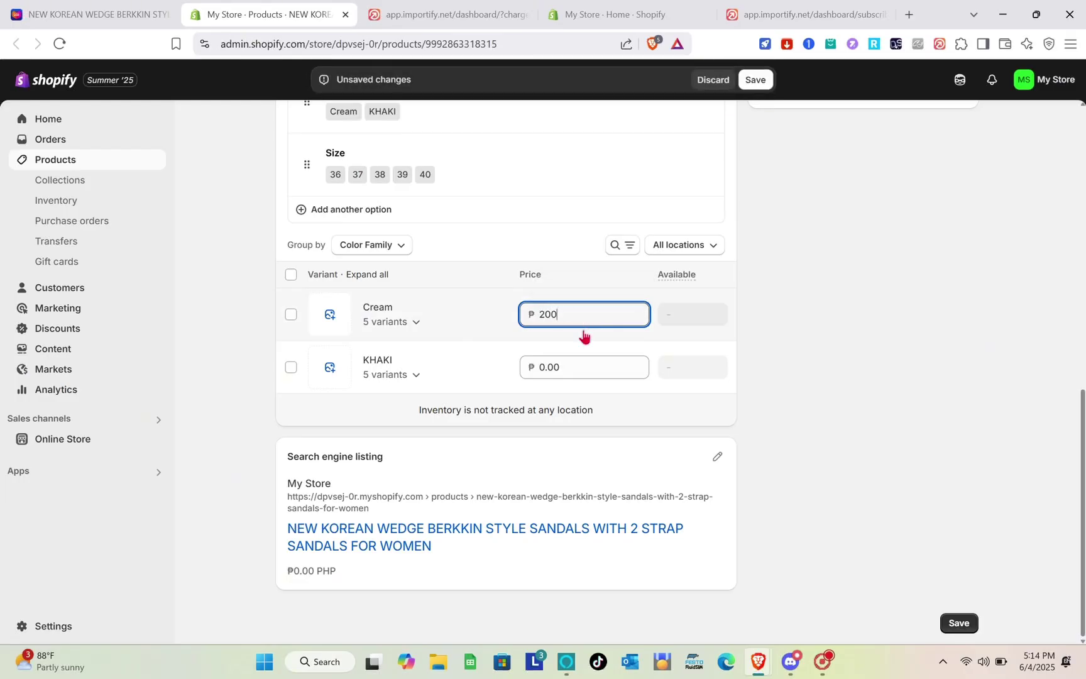
{"action": "left_click", "coordinate": [581, 373]}
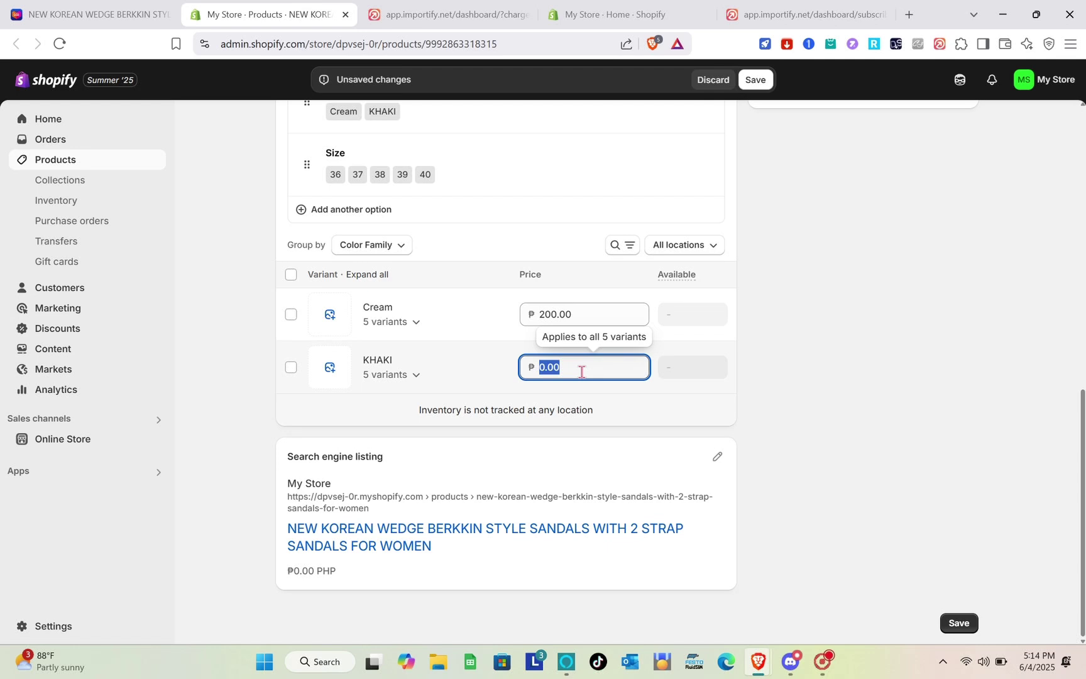
{"action": "type", "text": "20"}
{"action": "left_click", "coordinate": [755, 82]}
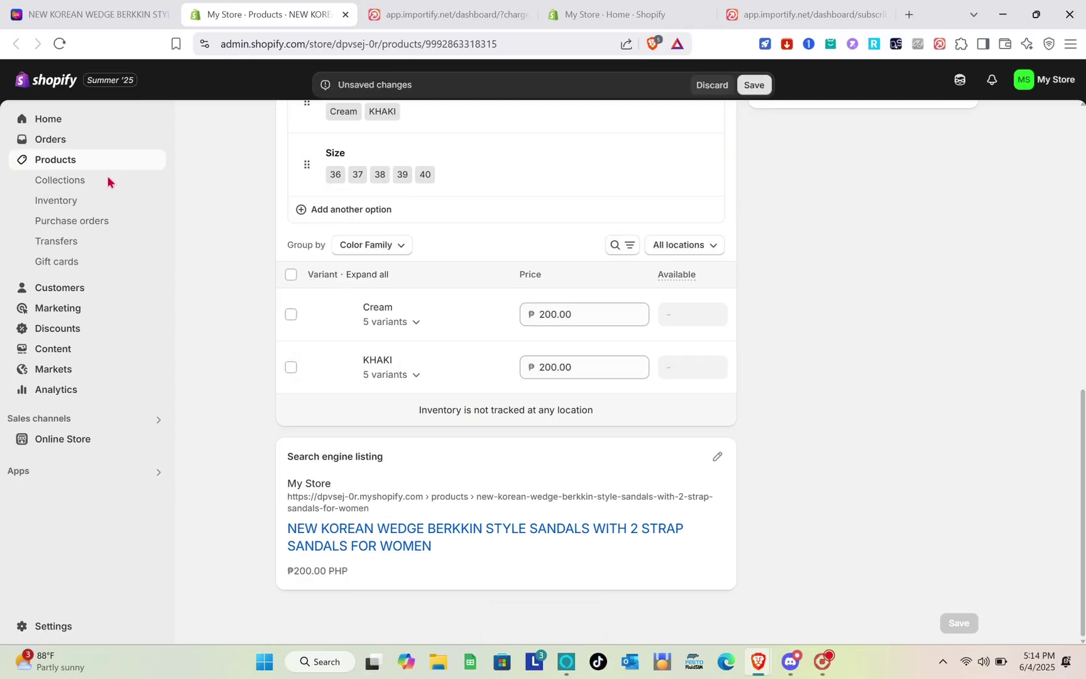
{"action": "scroll", "coordinate": [422, 190], "scroll_direction": "up", "scroll_amount": 15}
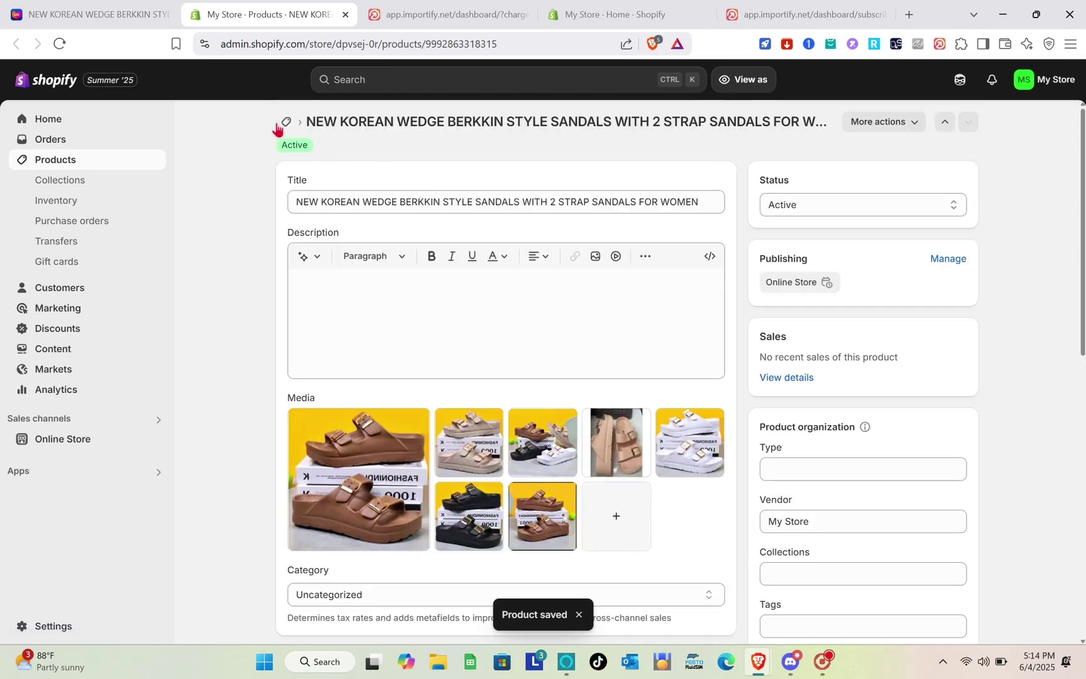
Switch to Lazada, browse the home page recommendations, and open the New Trendy Waffle Short product page, closing its pop-up.
{"action": "left_click", "coordinate": [133, 9]}
{"action": "left_click", "coordinate": [149, 112]}
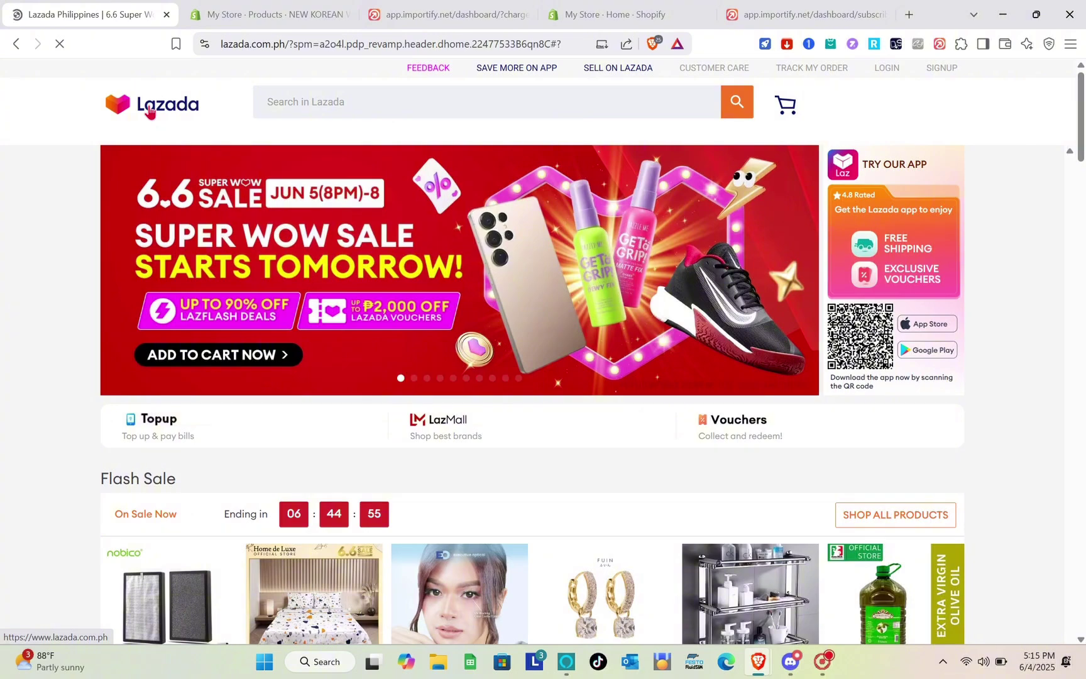
{"action": "scroll", "coordinate": [504, 311], "scroll_direction": "down", "scroll_amount": 8}
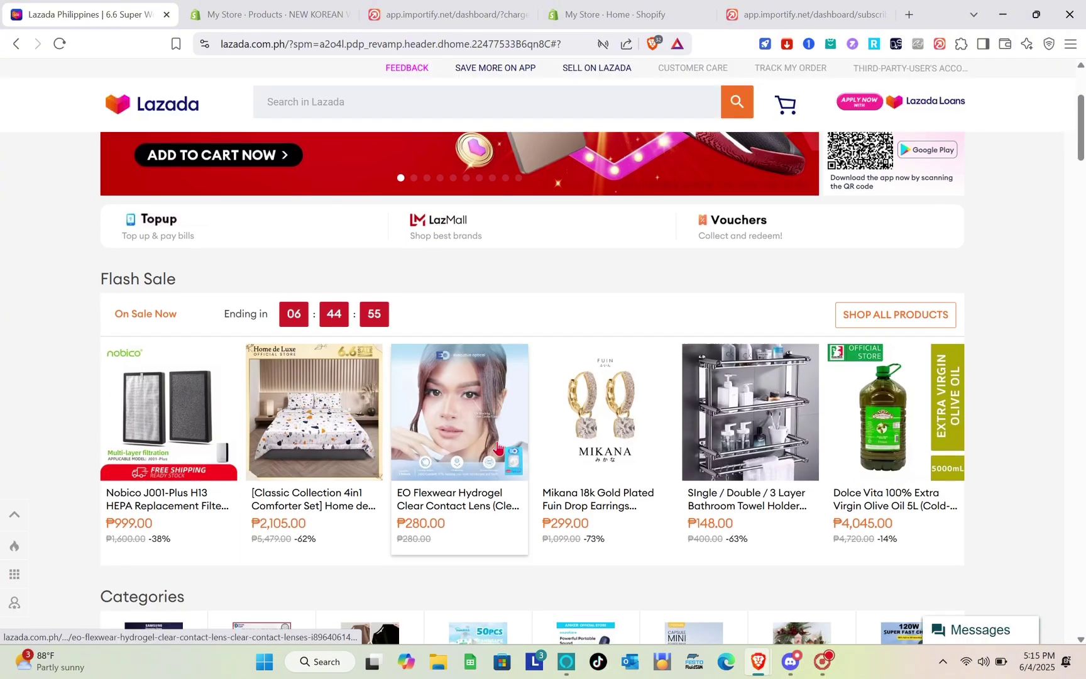
{"action": "scroll", "coordinate": [498, 446], "scroll_direction": "down", "scroll_amount": 4}
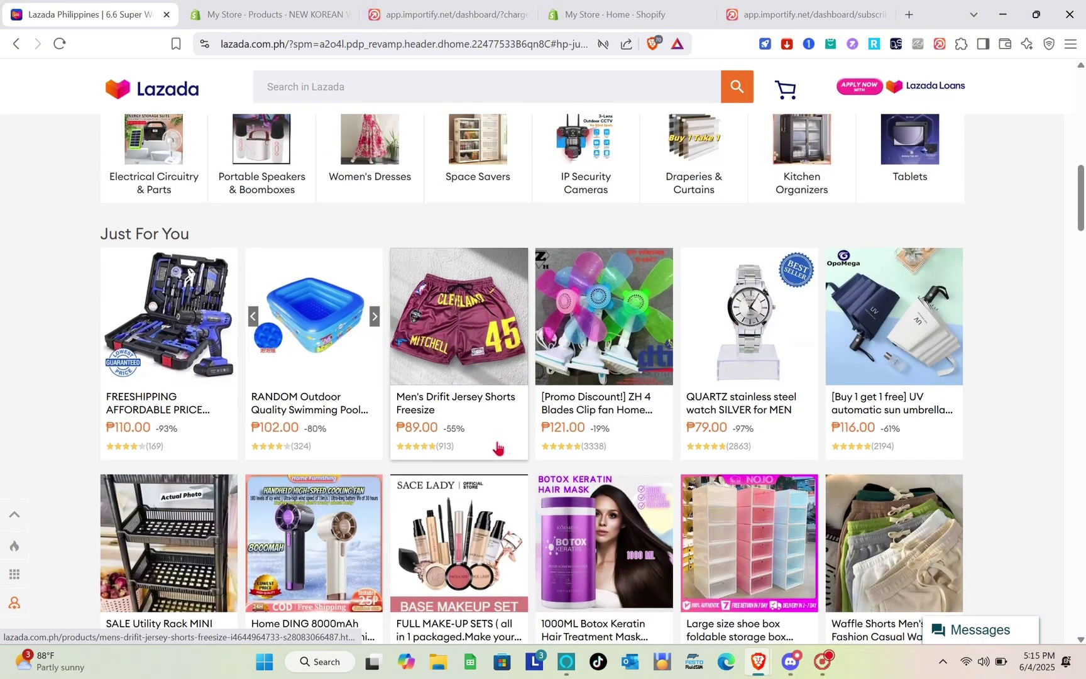
{"action": "scroll", "coordinate": [498, 447], "scroll_direction": "down", "scroll_amount": 8}
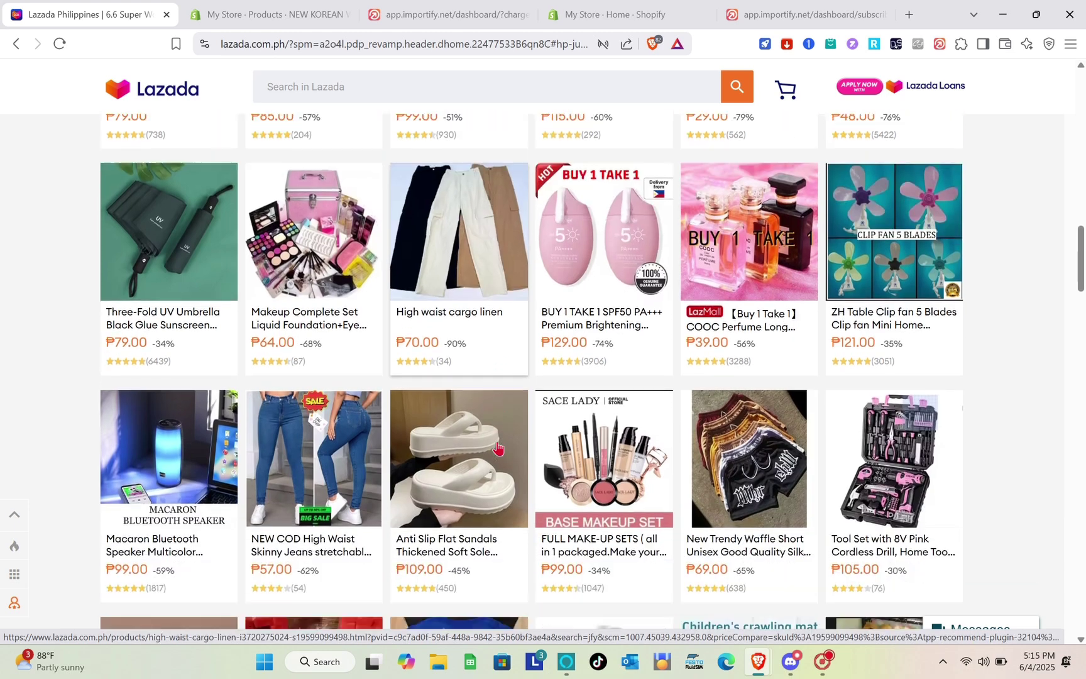
{"action": "scroll", "coordinate": [497, 448], "scroll_direction": "down", "scroll_amount": 1}
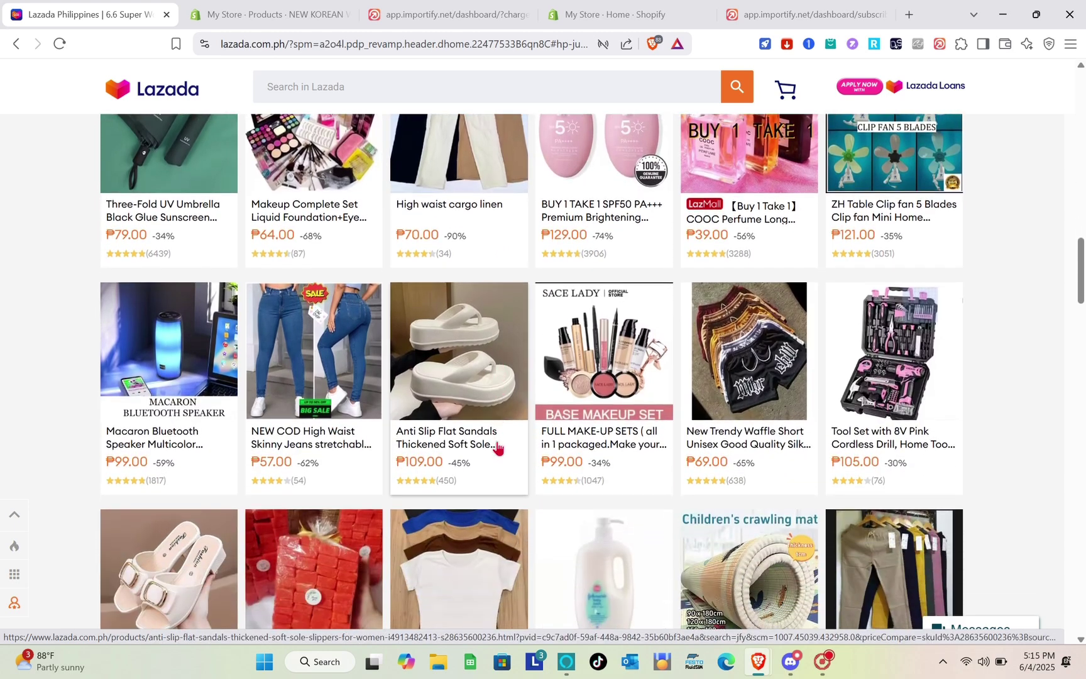
{"action": "left_click", "coordinate": [760, 329]}
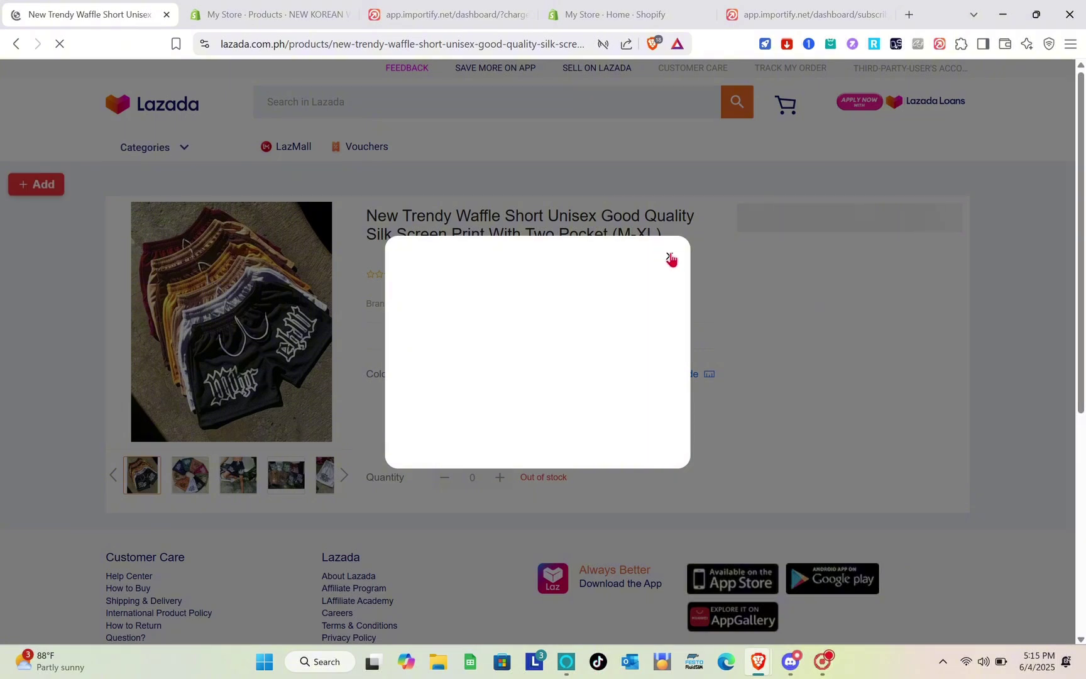
{"action": "left_click", "coordinate": [669, 256]}
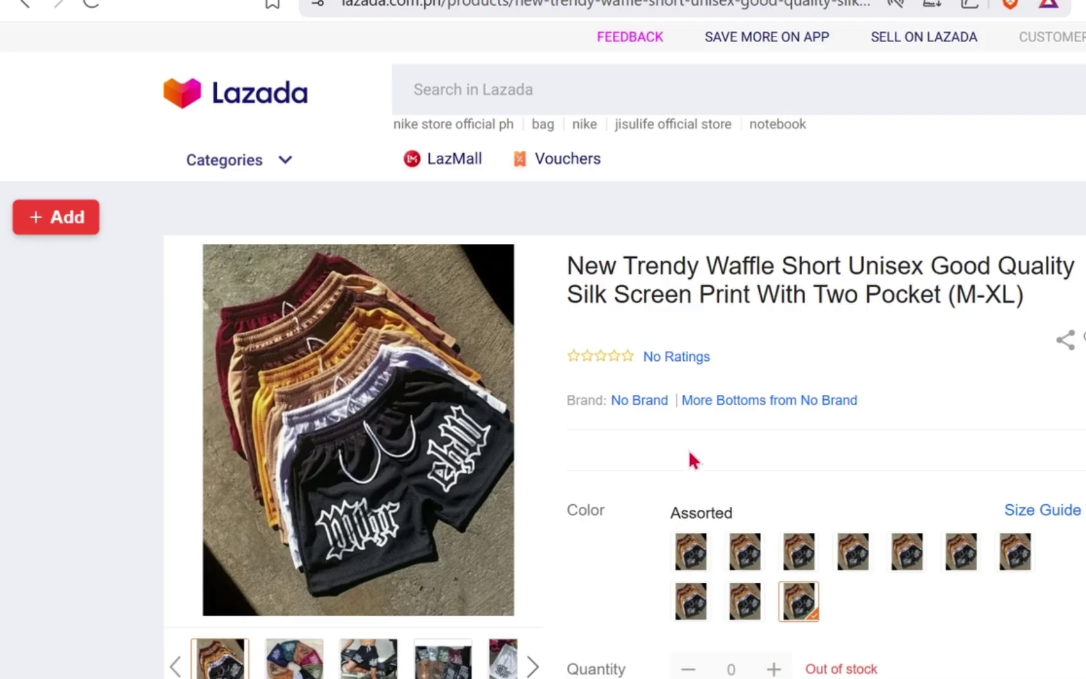
Review the shorts' product details on Lazada, then start importing them with Importify and acknowledge the price issue notice.
{"action": "scroll", "coordinate": [446, 335], "scroll_direction": "down", "scroll_amount": 2}
{"action": "scroll", "coordinate": [689, 450], "scroll_direction": "down", "scroll_amount": 10}
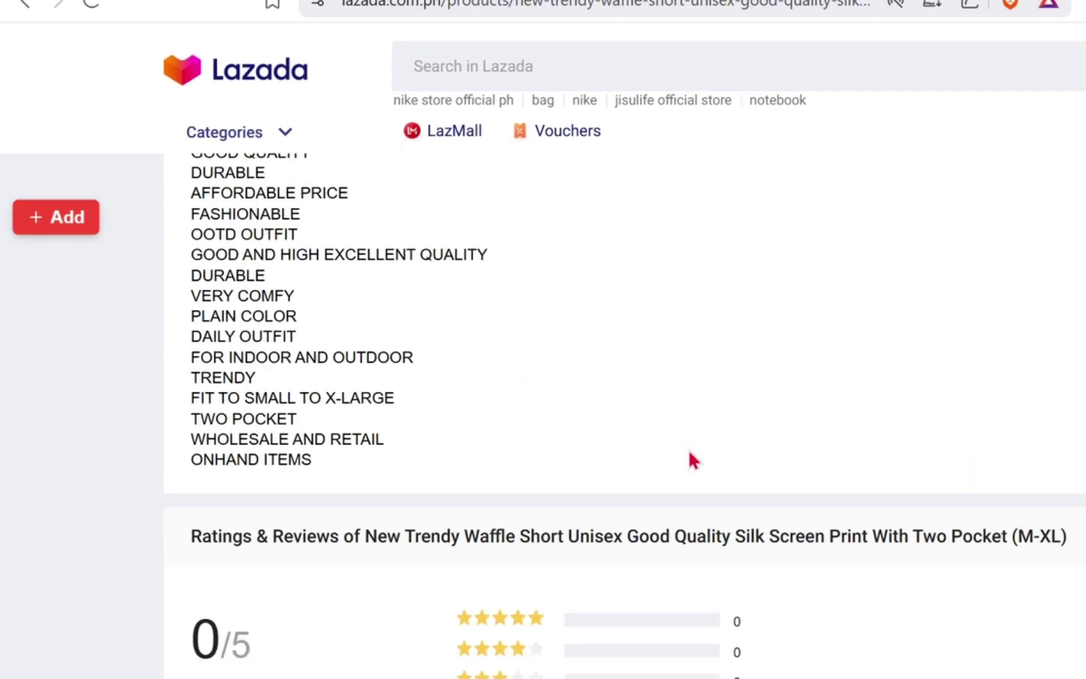
{"action": "scroll", "coordinate": [689, 450], "scroll_direction": "up", "scroll_amount": 7}
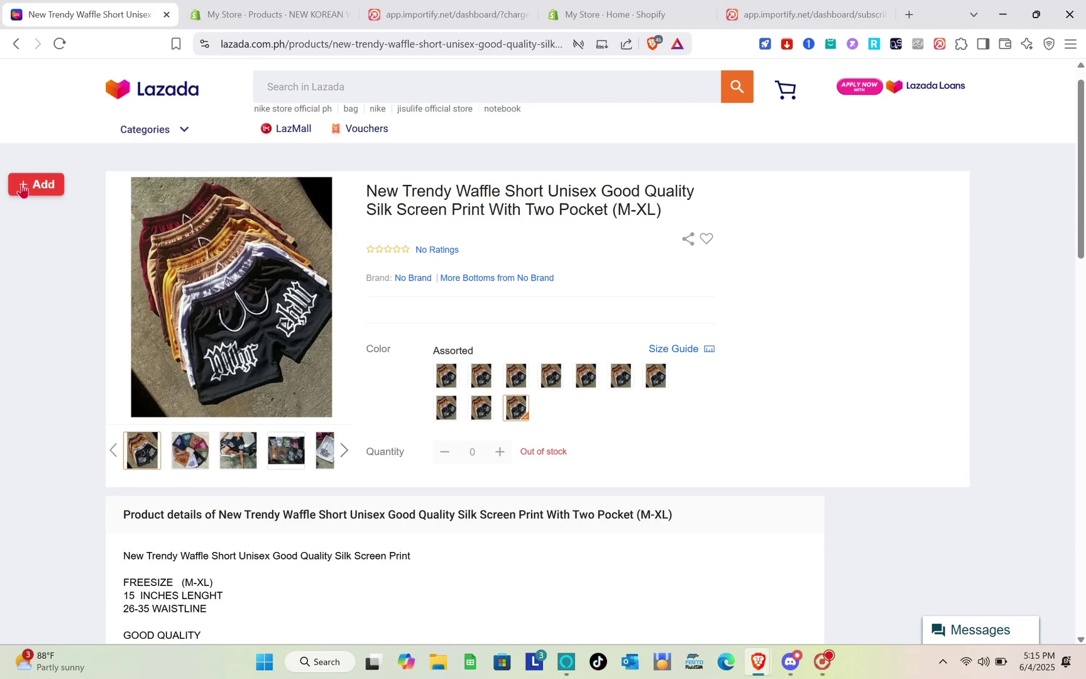
{"action": "left_click", "coordinate": [34, 223]}
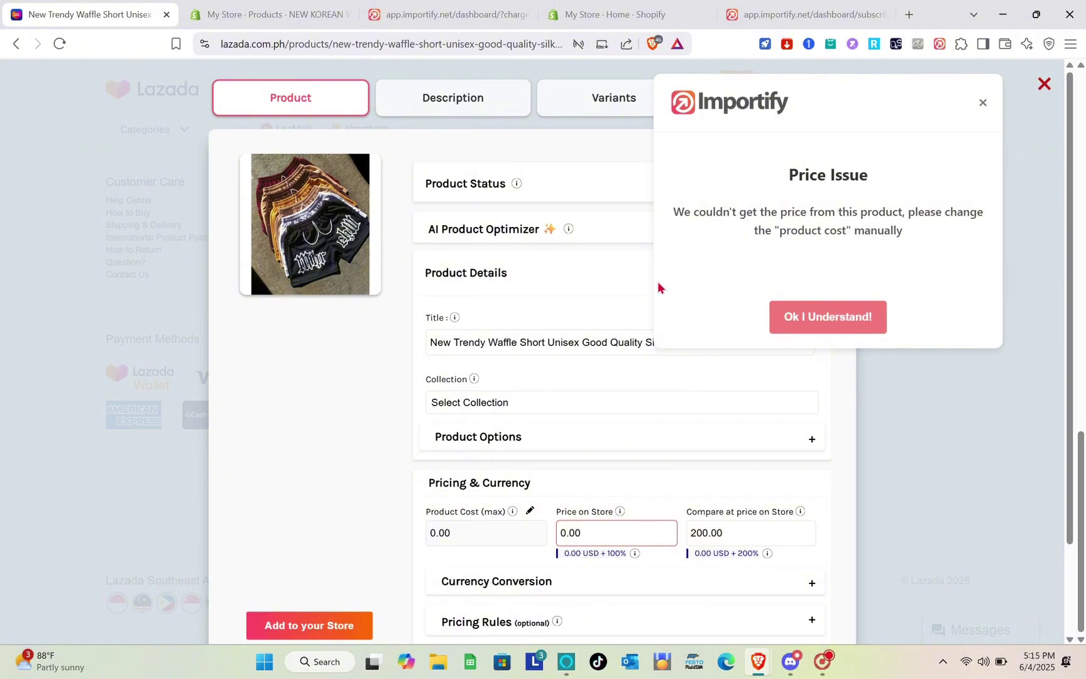
{"action": "left_click", "coordinate": [778, 319]}
Set the shorts' Price on Store to 250 in the import form's pricing section.
{"action": "scroll", "coordinate": [388, 308], "scroll_direction": "down", "scroll_amount": 2}
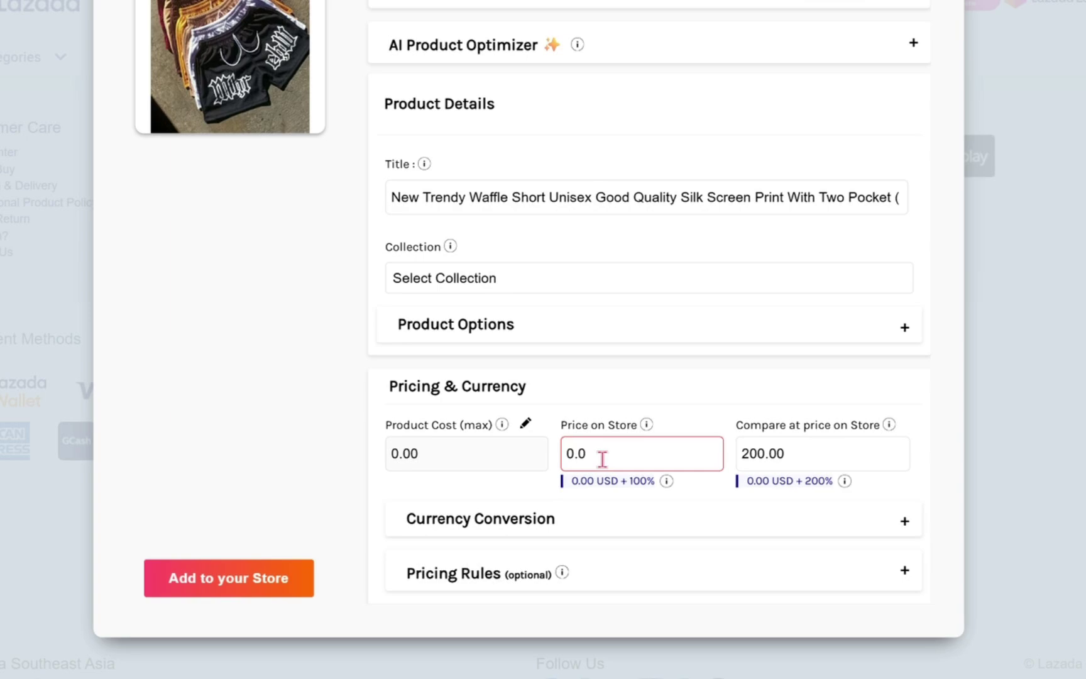
{"action": "key", "text": "BackSpace"}
{"action": "key", "text": "BackSpace"}
{"action": "key", "text": "BackSpace"}
{"action": "type", "text": "2"}
{"action": "type", "text": "50"}
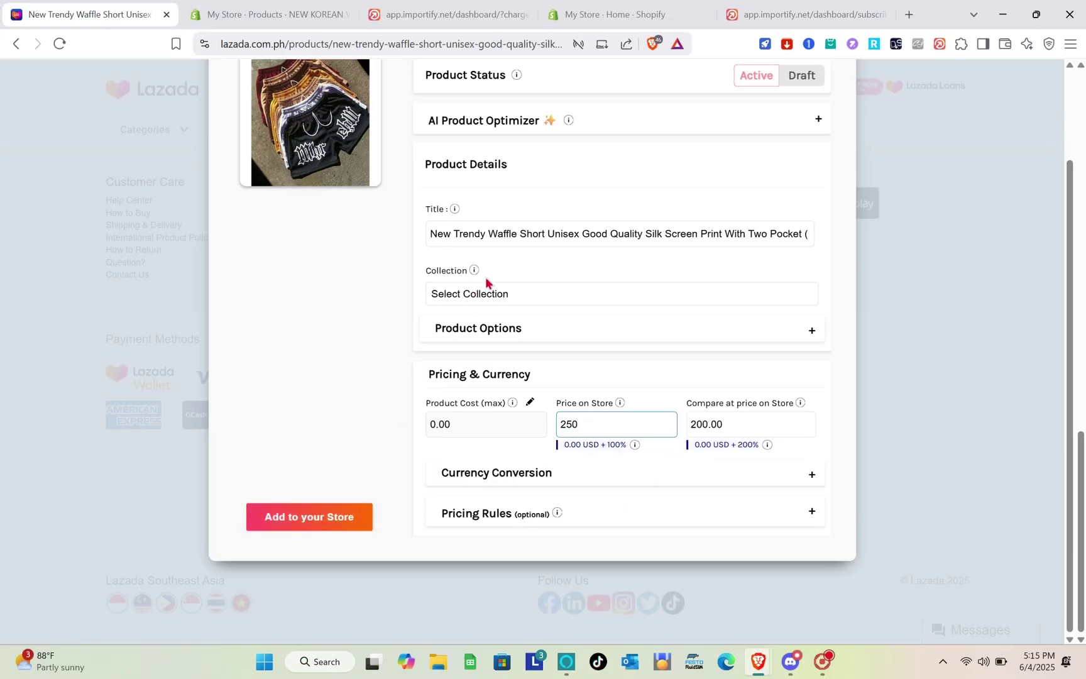
Check the shorts' default description and set the variants option to Select which variants to include, reviewing the color variants.
{"action": "scroll", "coordinate": [485, 285], "scroll_direction": "up", "scroll_amount": 2}
{"action": "left_click", "coordinate": [445, 103]}
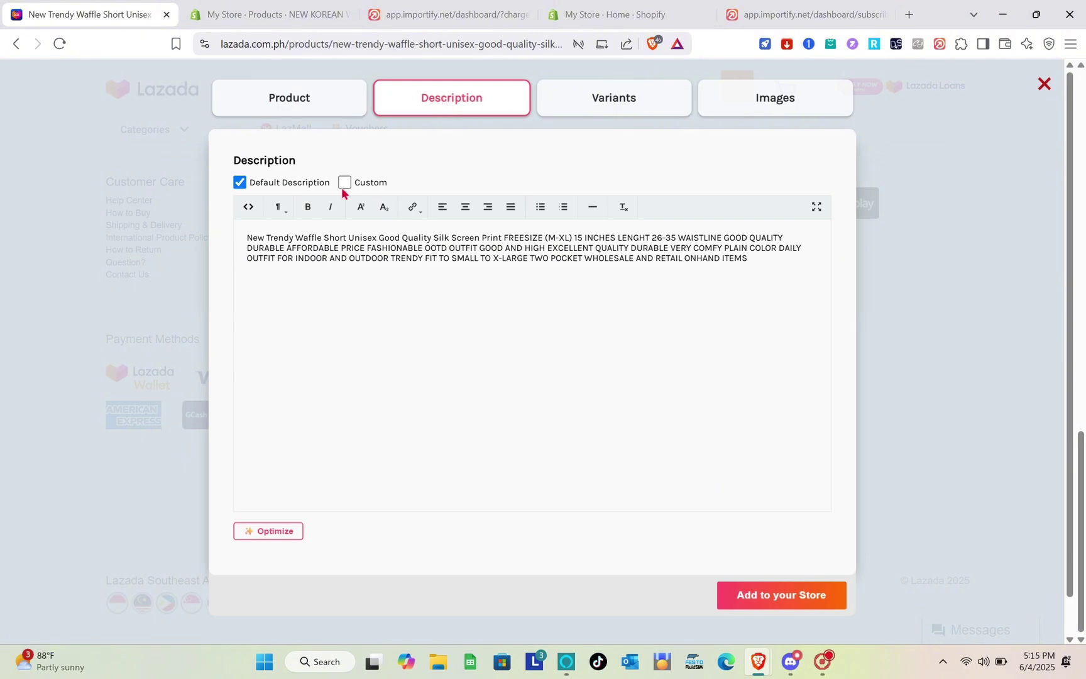
{"action": "left_click", "coordinate": [623, 105]}
{"action": "left_click", "coordinate": [264, 233]}
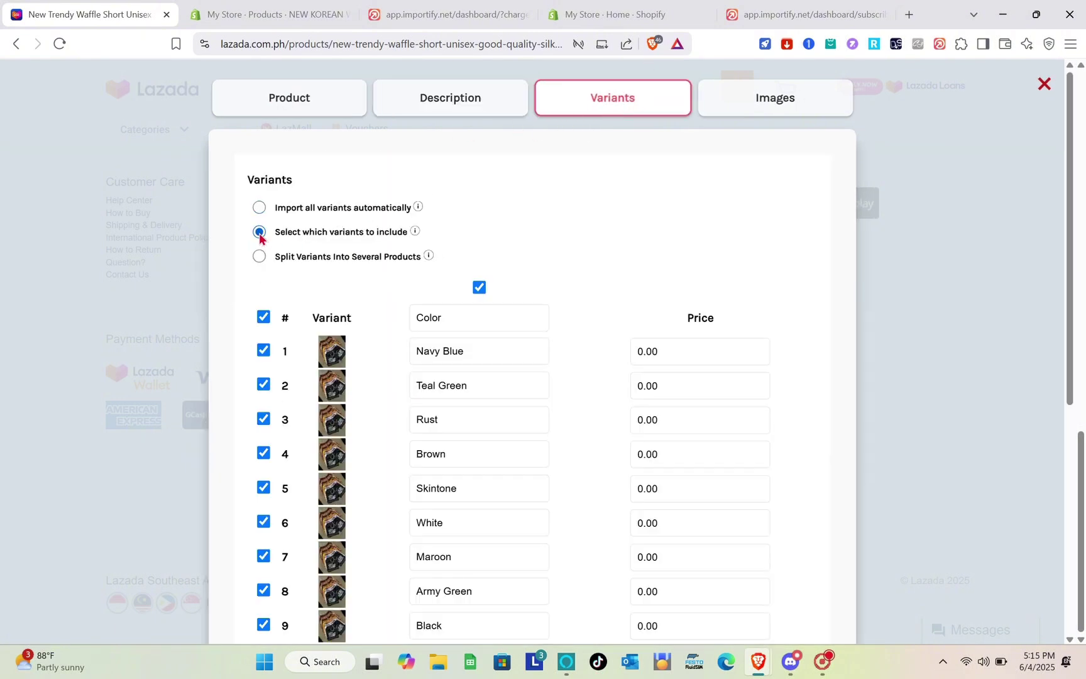
{"action": "scroll", "coordinate": [461, 414], "scroll_direction": "down", "scroll_amount": 7}
{"action": "scroll", "coordinate": [461, 415], "scroll_direction": "up", "scroll_amount": 7}
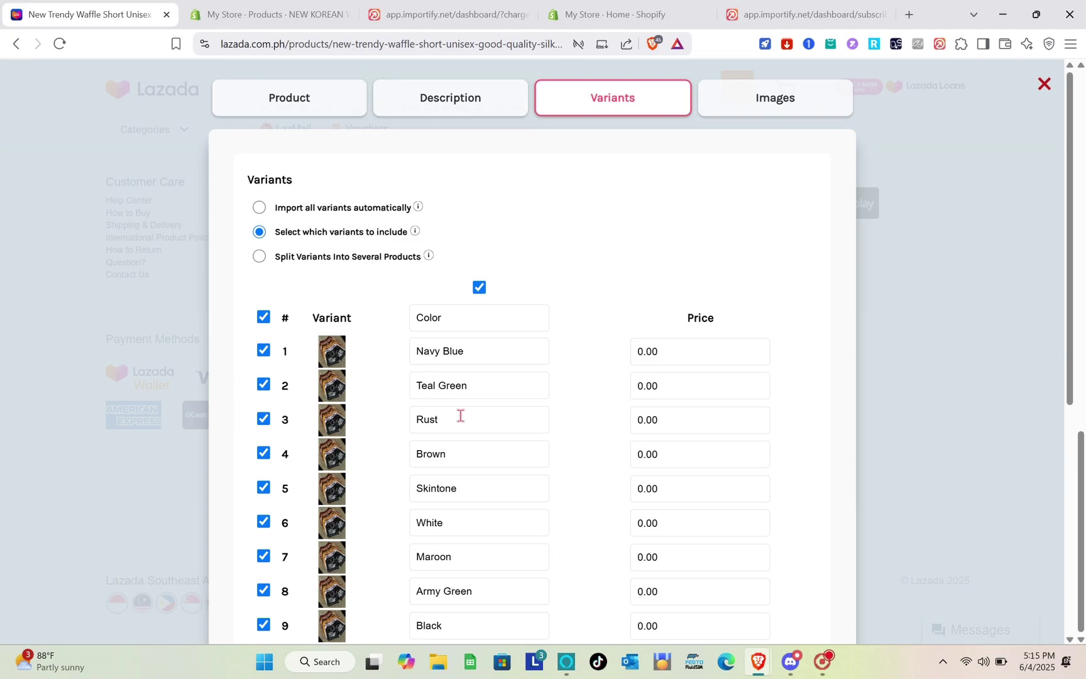
Select all images of the shorts for import and add the product to the store.
{"action": "left_click", "coordinate": [737, 106]}
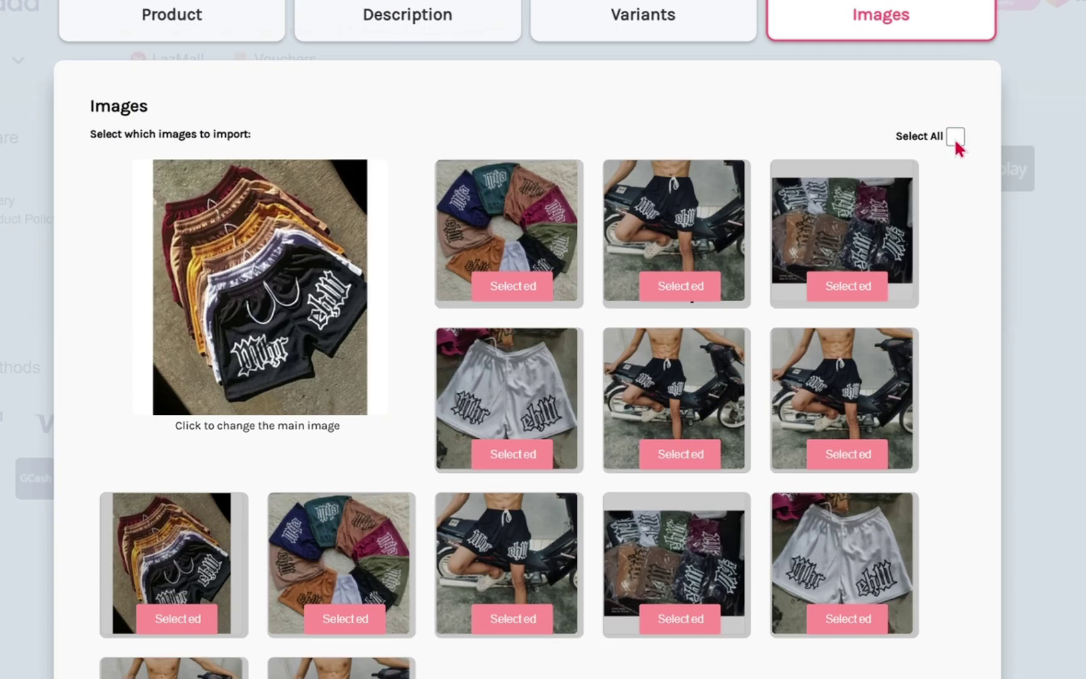
{"action": "left_click", "coordinate": [956, 138]}
{"action": "scroll", "coordinate": [561, 445], "scroll_direction": "down", "scroll_amount": 4}
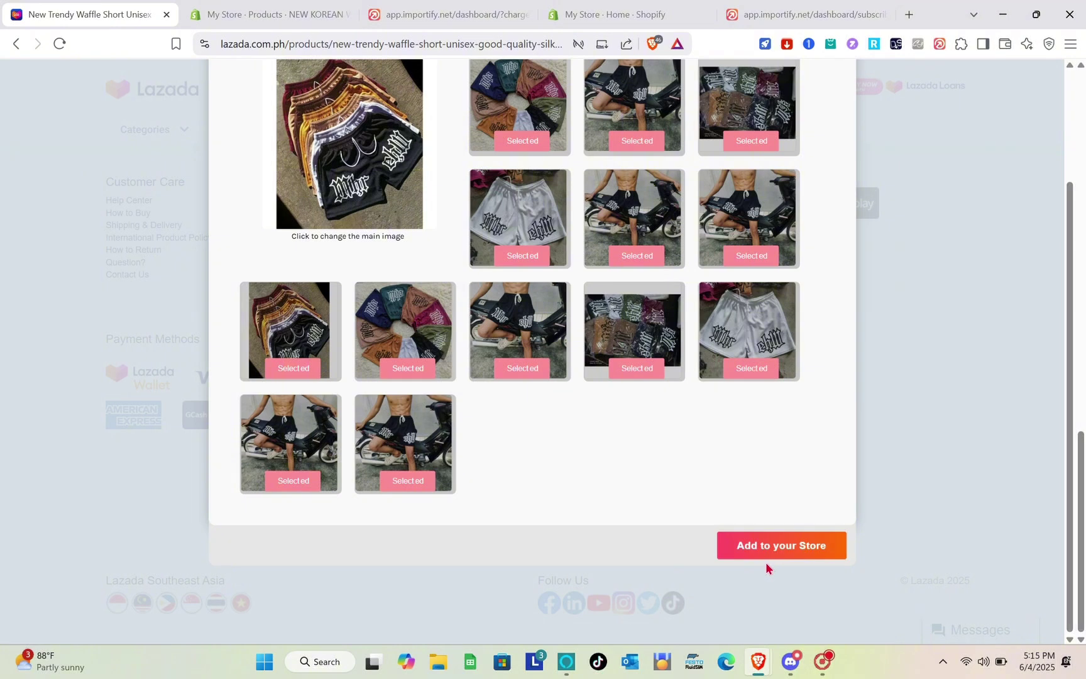
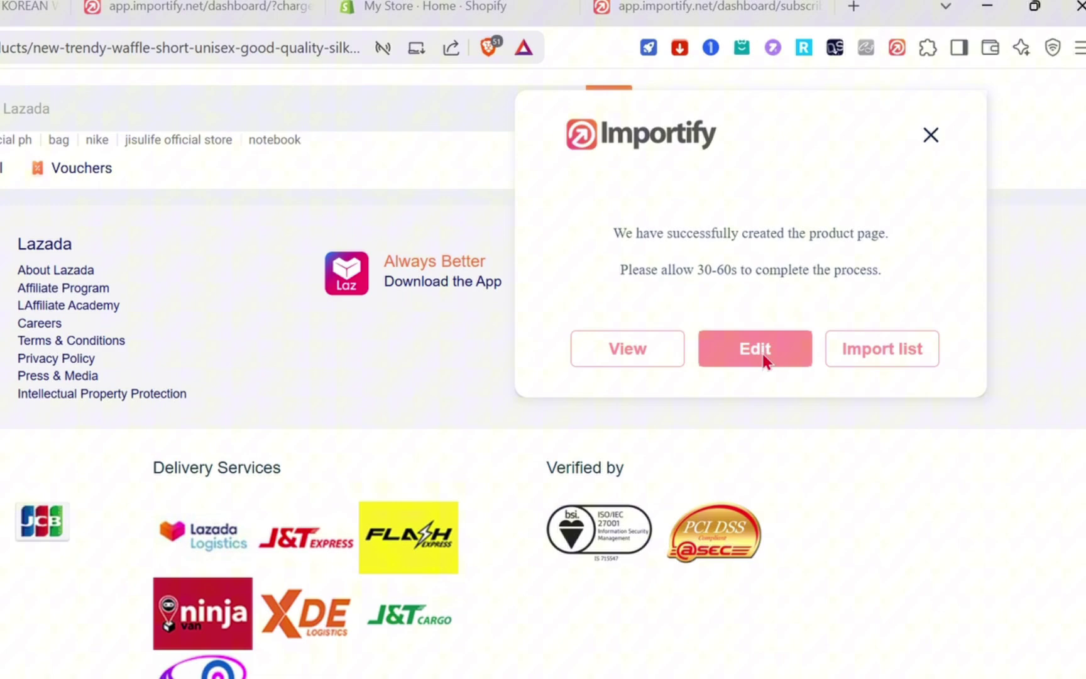
{"action": "left_click", "coordinate": [842, 259]}
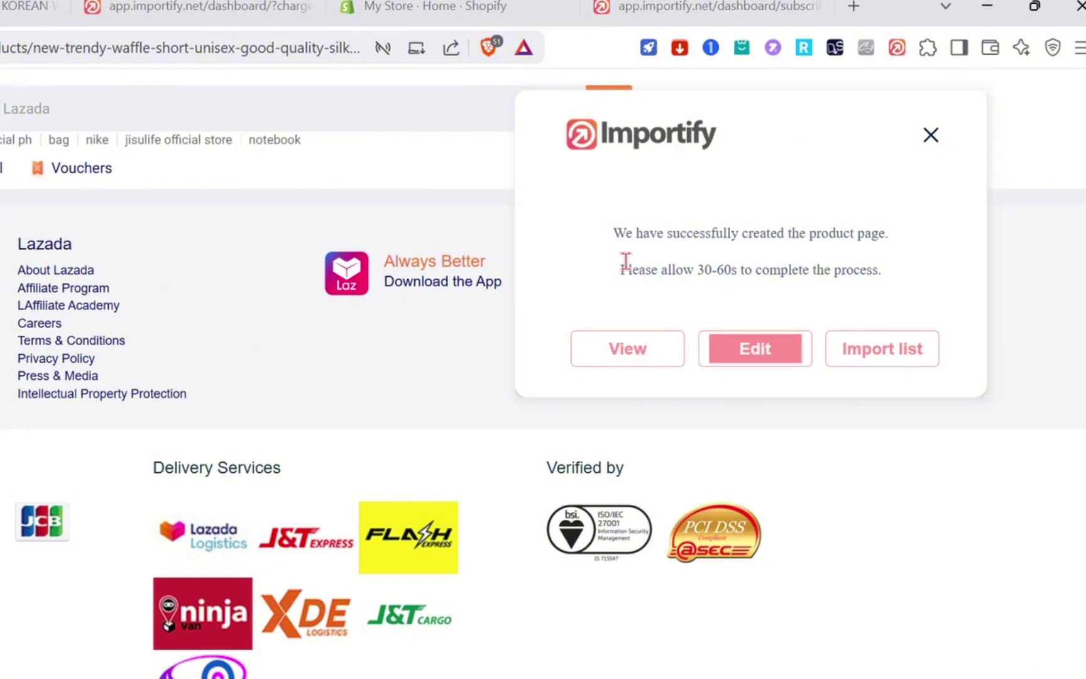
Check the products import list in the Importify dashboard and open the product list in the Shopify admin.
{"action": "left_click", "coordinate": [232, 5]}
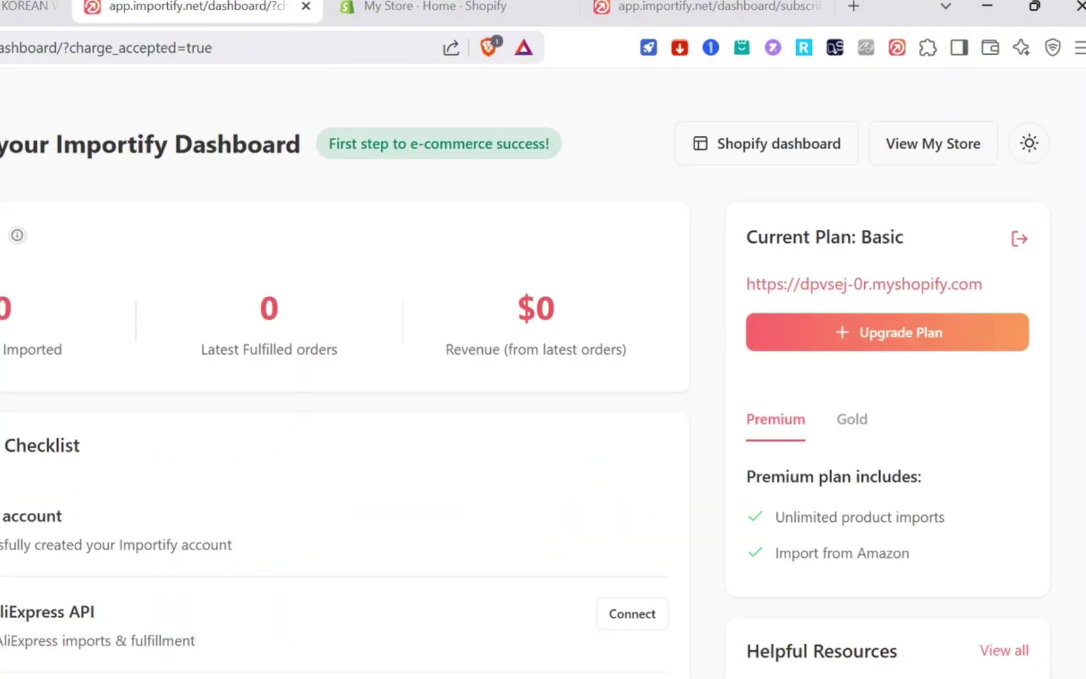
{"action": "left_click", "coordinate": [61, 211]}
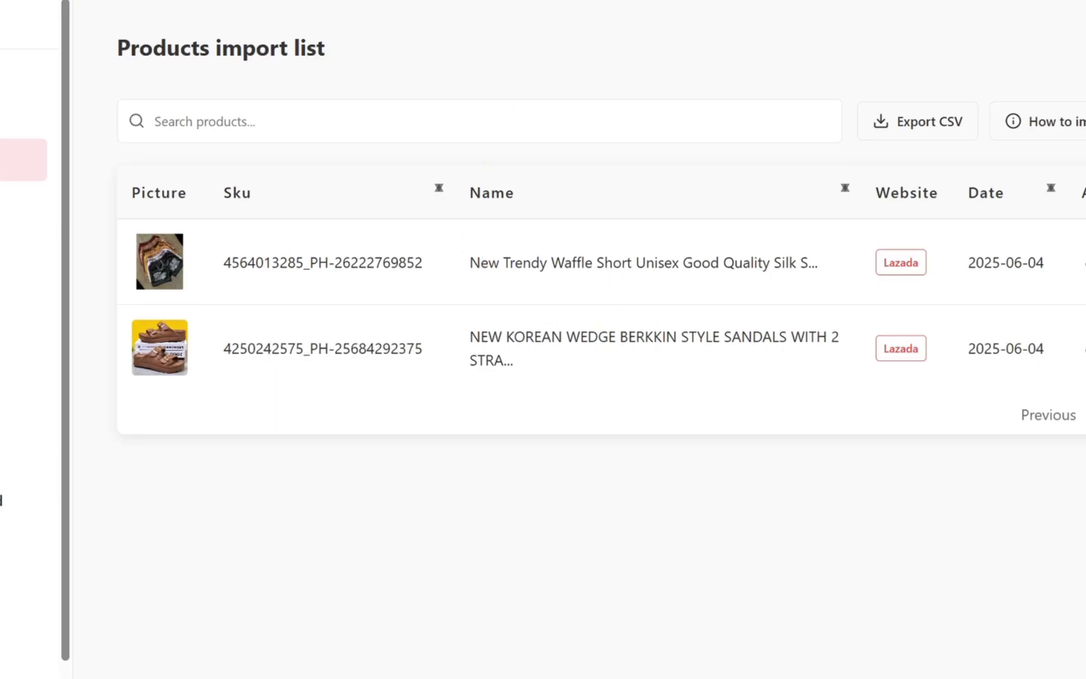
{"action": "left_click", "coordinate": [593, 14]}
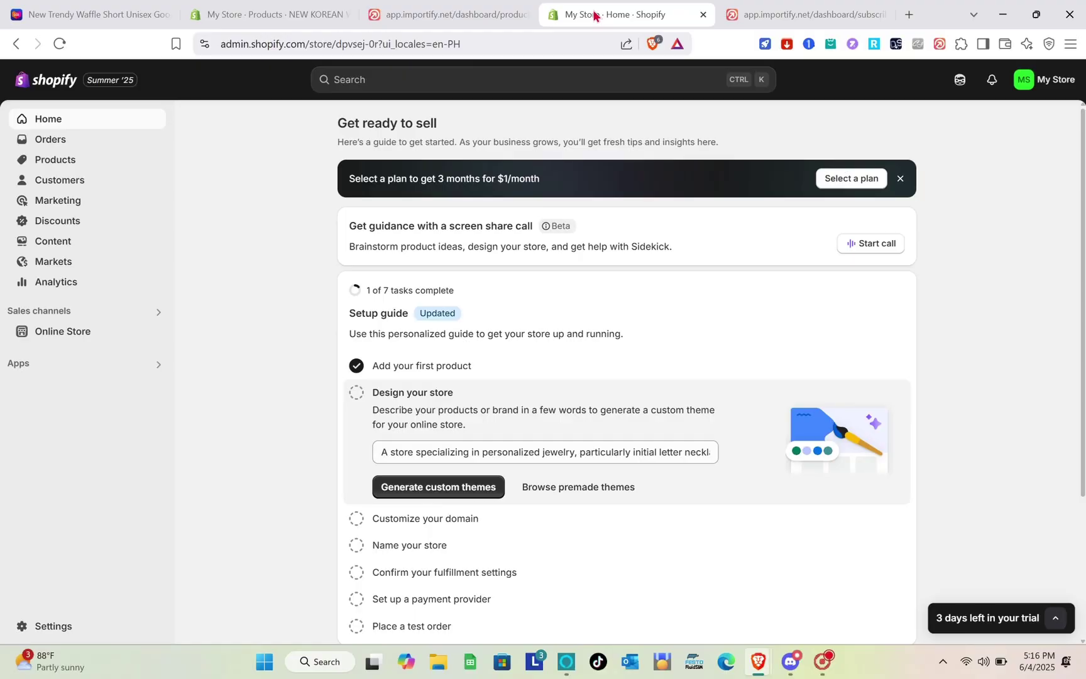
{"action": "left_click", "coordinate": [72, 162]}
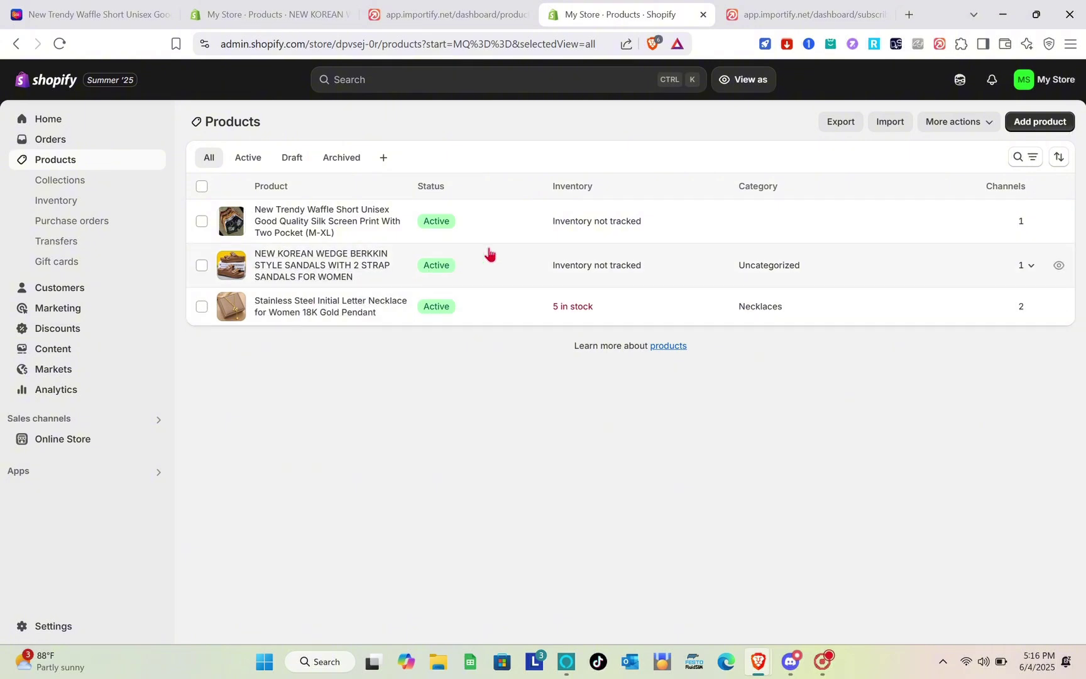
Open the imported waffle shorts in Shopify and review their description, media, color variants and prices.
{"action": "left_click", "coordinate": [345, 221]}
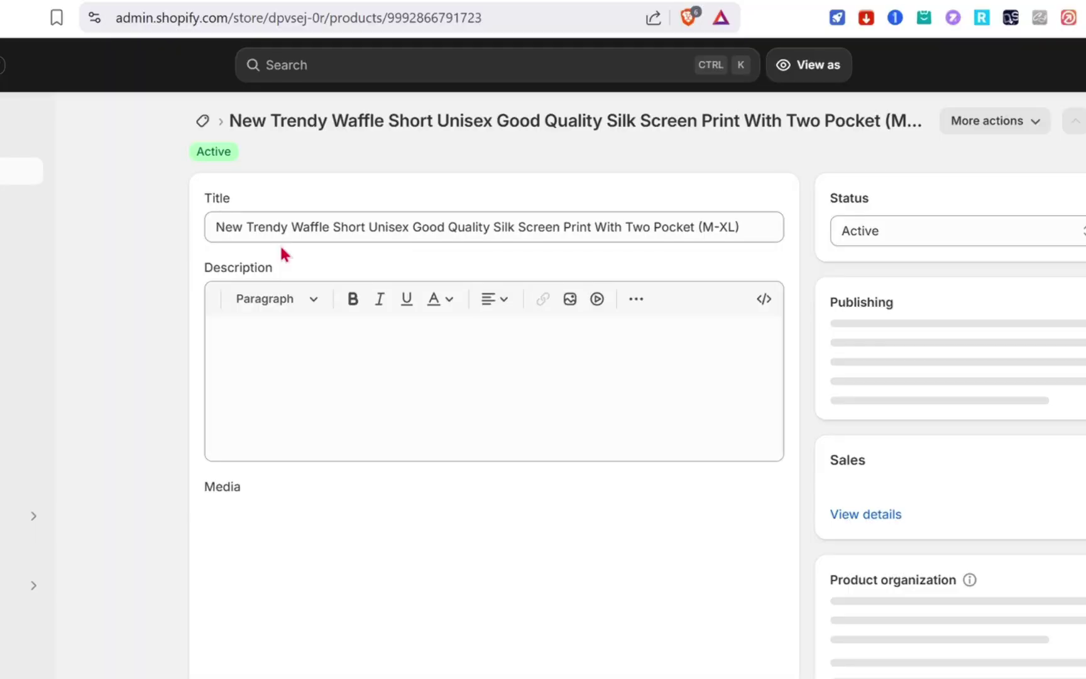
{"action": "scroll", "coordinate": [389, 531], "scroll_direction": "down", "scroll_amount": 3}
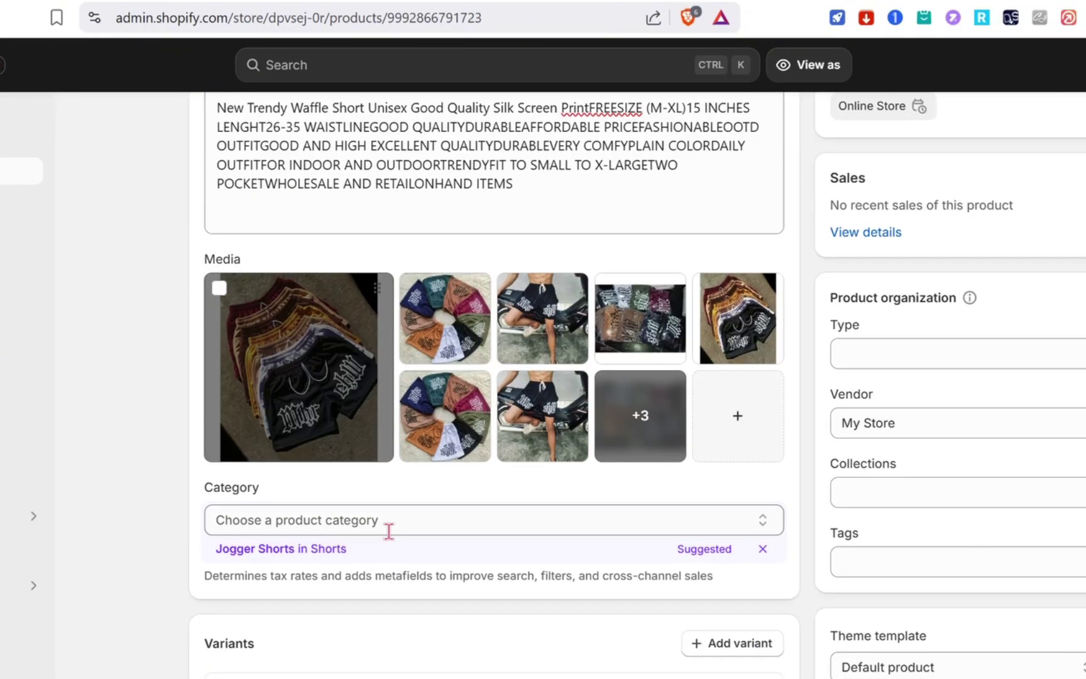
{"action": "scroll", "coordinate": [389, 532], "scroll_direction": "down", "scroll_amount": 10}
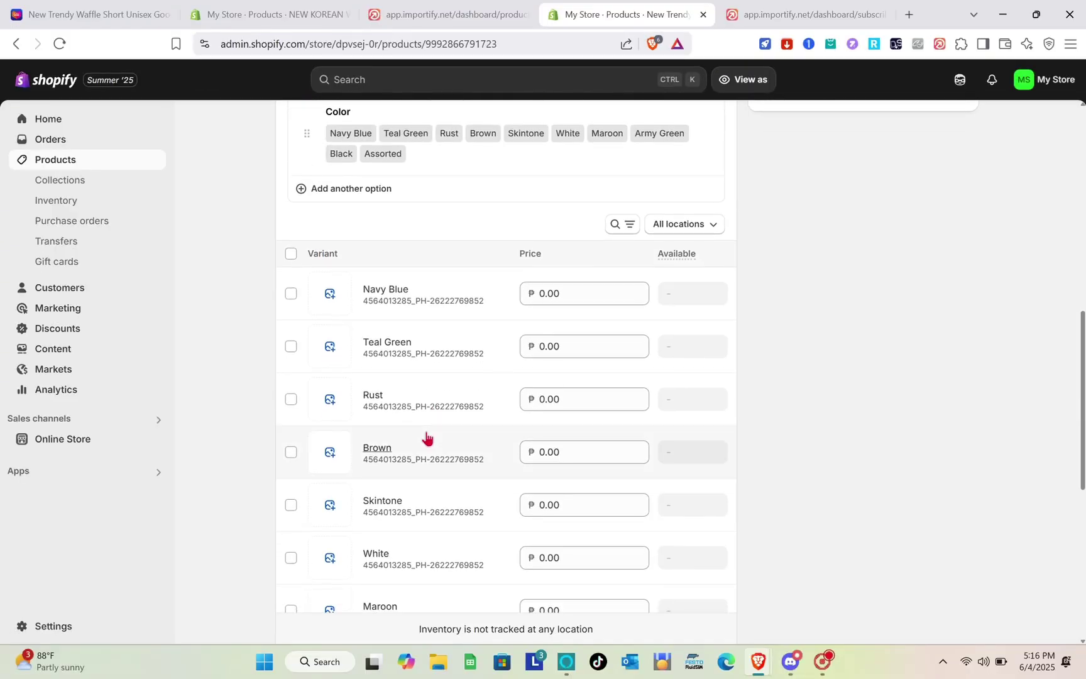
{"action": "scroll", "coordinate": [426, 437], "scroll_direction": "up", "scroll_amount": 1}
{"action": "scroll", "coordinate": [426, 437], "scroll_direction": "down", "scroll_amount": 3}
{"action": "scroll", "coordinate": [427, 437], "scroll_direction": "up", "scroll_amount": 15}
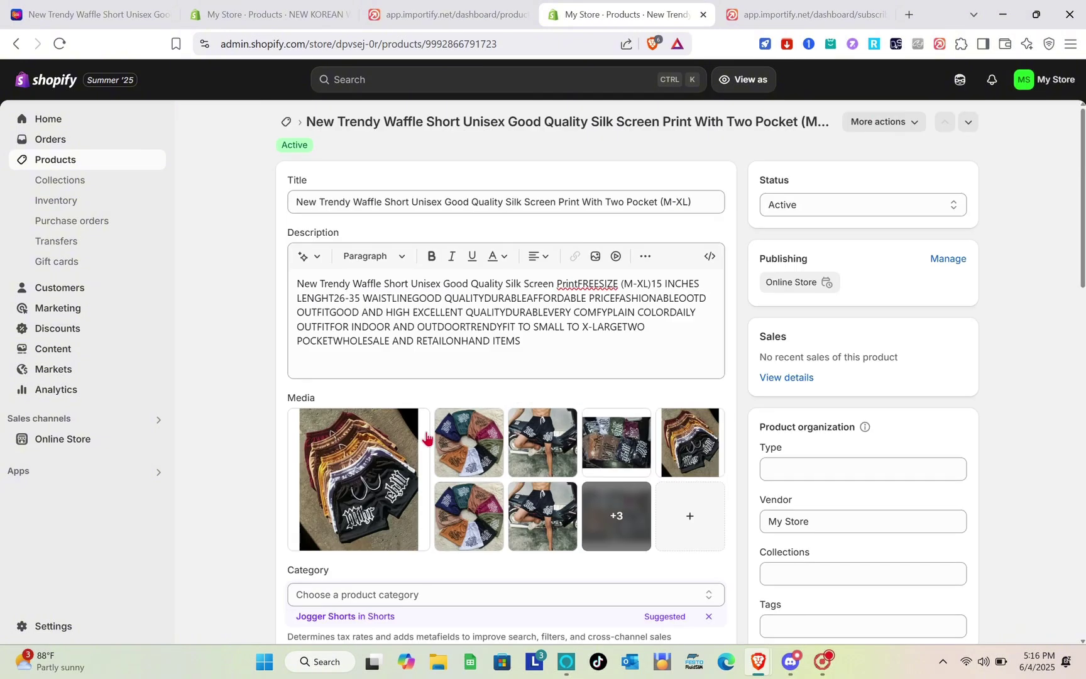
{"action": "mouse_move", "coordinate": [426, 437]}
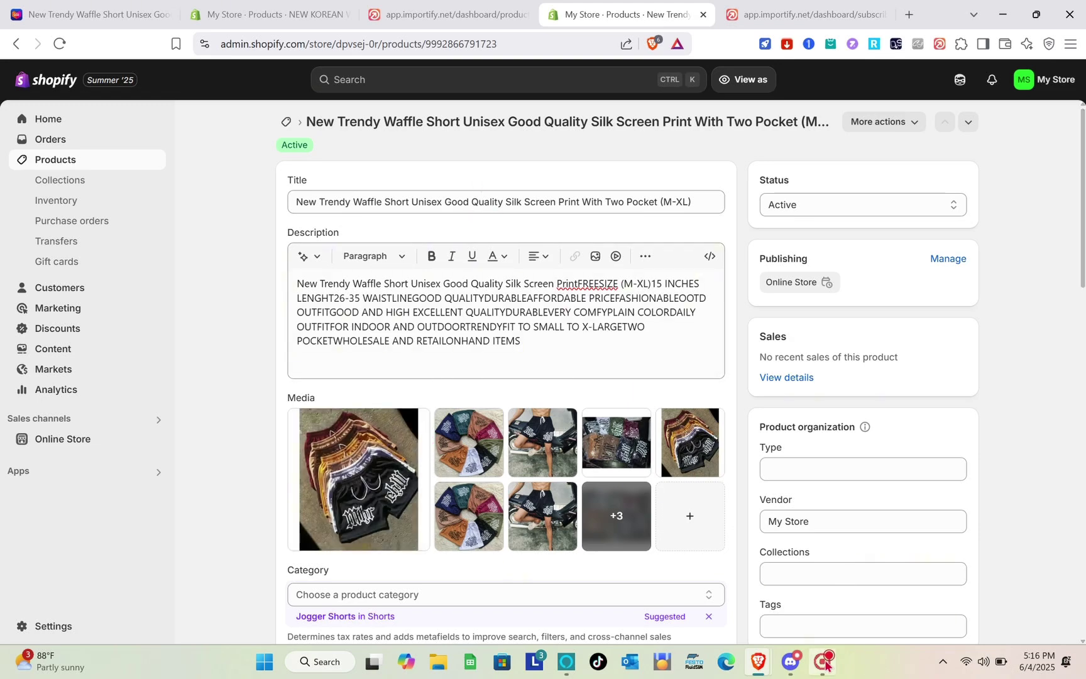
Look over the waffle shorts' product page again, checking the full list of color variants with their price and availability fields.
{"action": "scroll", "coordinate": [428, 438], "scroll_direction": "down", "scroll_amount": 15}
{"action": "scroll", "coordinate": [426, 438], "scroll_direction": "up", "scroll_amount": 1}
{"action": "scroll", "coordinate": [427, 438], "scroll_direction": "down", "scroll_amount": 5}
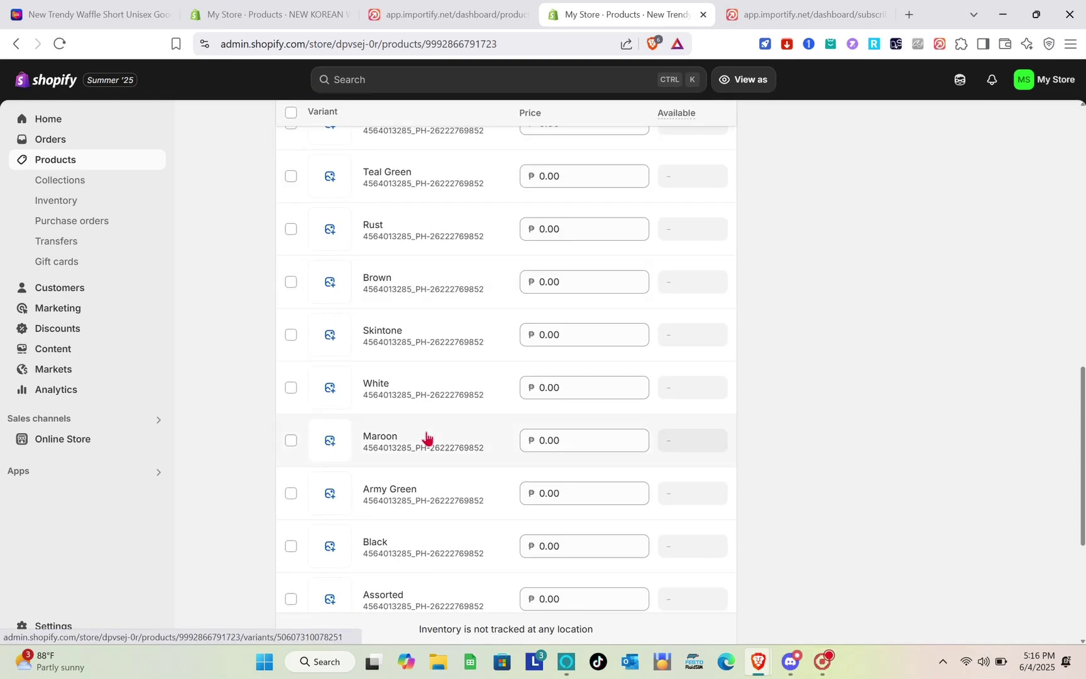
{"action": "scroll", "coordinate": [427, 438], "scroll_direction": "up", "scroll_amount": 15}
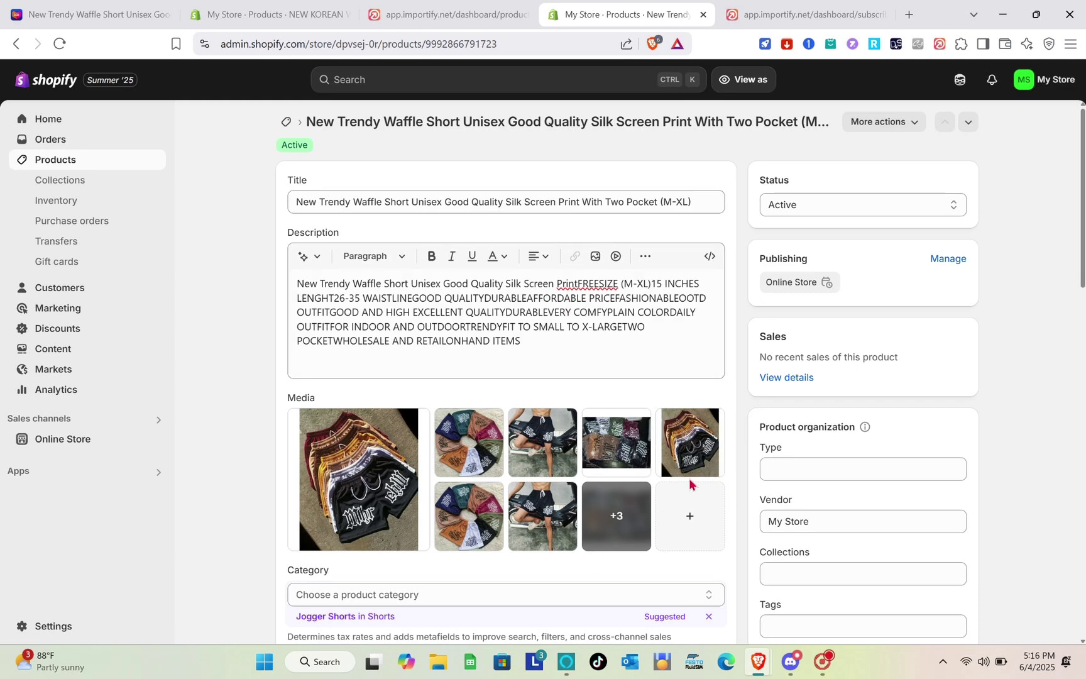
{"action": "scroll", "coordinate": [426, 434], "scroll_direction": "down", "scroll_amount": 12}
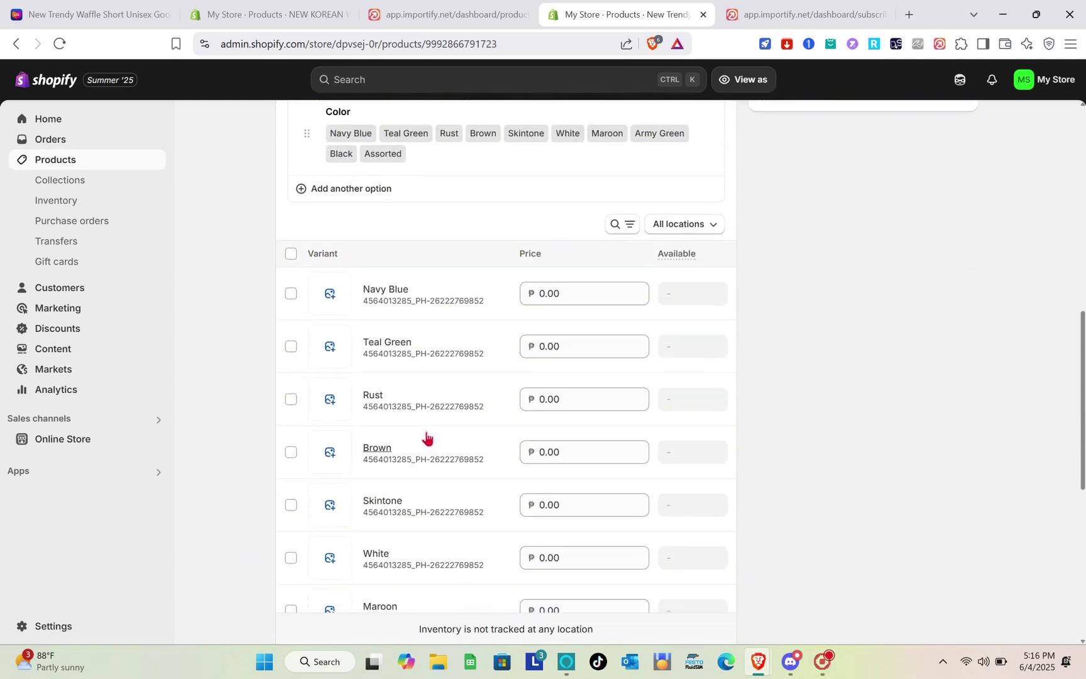
{"action": "scroll", "coordinate": [427, 437], "scroll_direction": "up", "scroll_amount": 1}
{"action": "scroll", "coordinate": [426, 436], "scroll_direction": "down", "scroll_amount": 5}
{"action": "scroll", "coordinate": [426, 437], "scroll_direction": "up", "scroll_amount": 15}
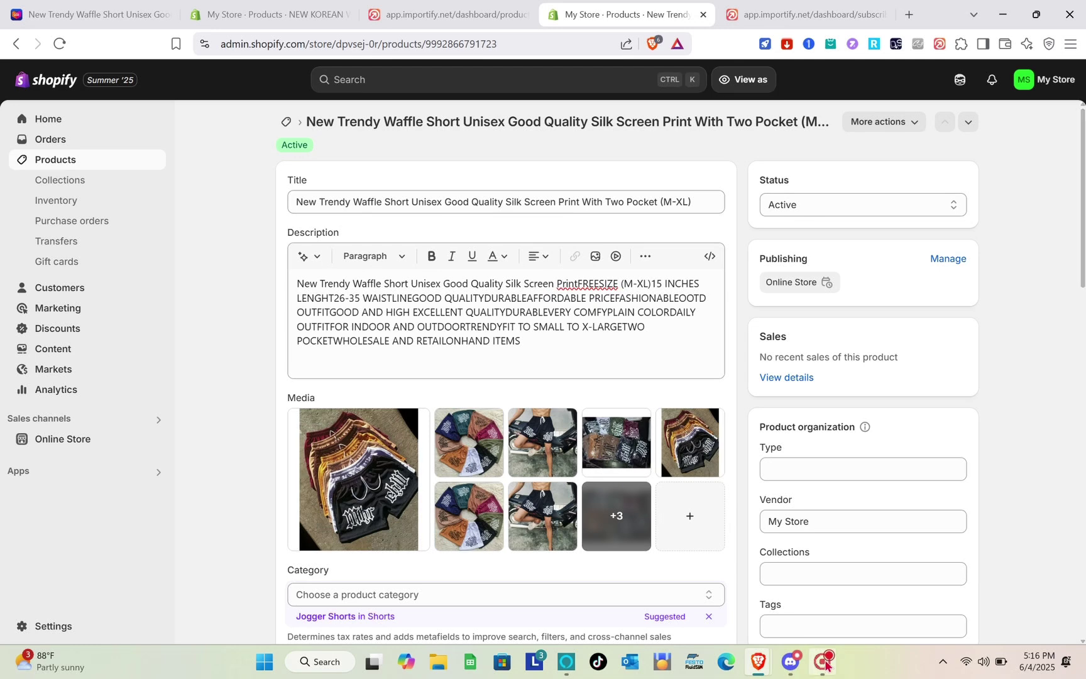
{"action": "scroll", "coordinate": [427, 436], "scroll_direction": "down", "scroll_amount": 15}
{"action": "scroll", "coordinate": [426, 444], "scroll_direction": "up", "scroll_amount": 1}
{"action": "scroll", "coordinate": [427, 443], "scroll_direction": "down", "scroll_amount": 4}
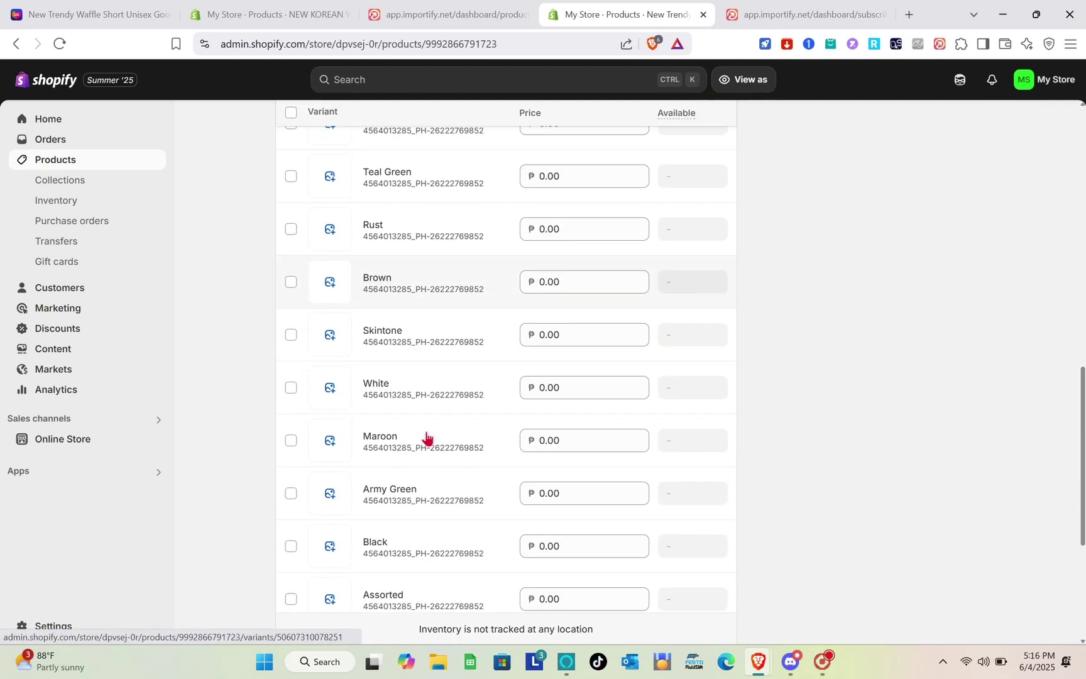
{"action": "scroll", "coordinate": [426, 437], "scroll_direction": "up", "scroll_amount": 20}
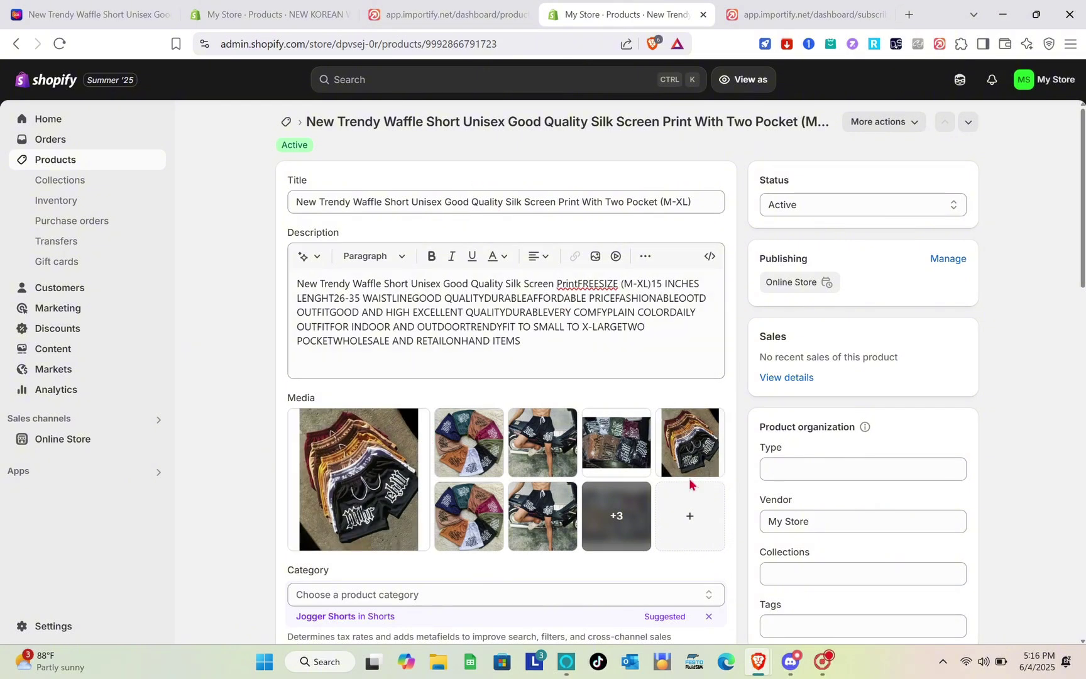
{"action": "scroll", "coordinate": [426, 434], "scroll_direction": "down", "scroll_amount": 15}
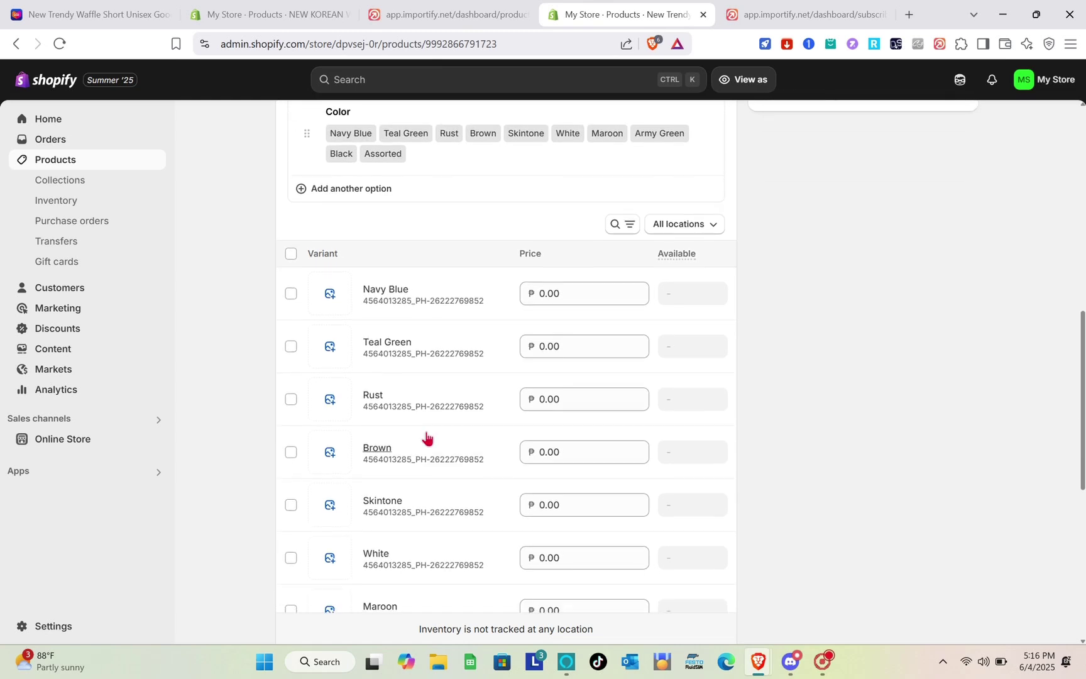
{"action": "scroll", "coordinate": [426, 436], "scroll_direction": "down", "scroll_amount": 5}
{"action": "scroll", "coordinate": [426, 437], "scroll_direction": "up", "scroll_amount": 20}
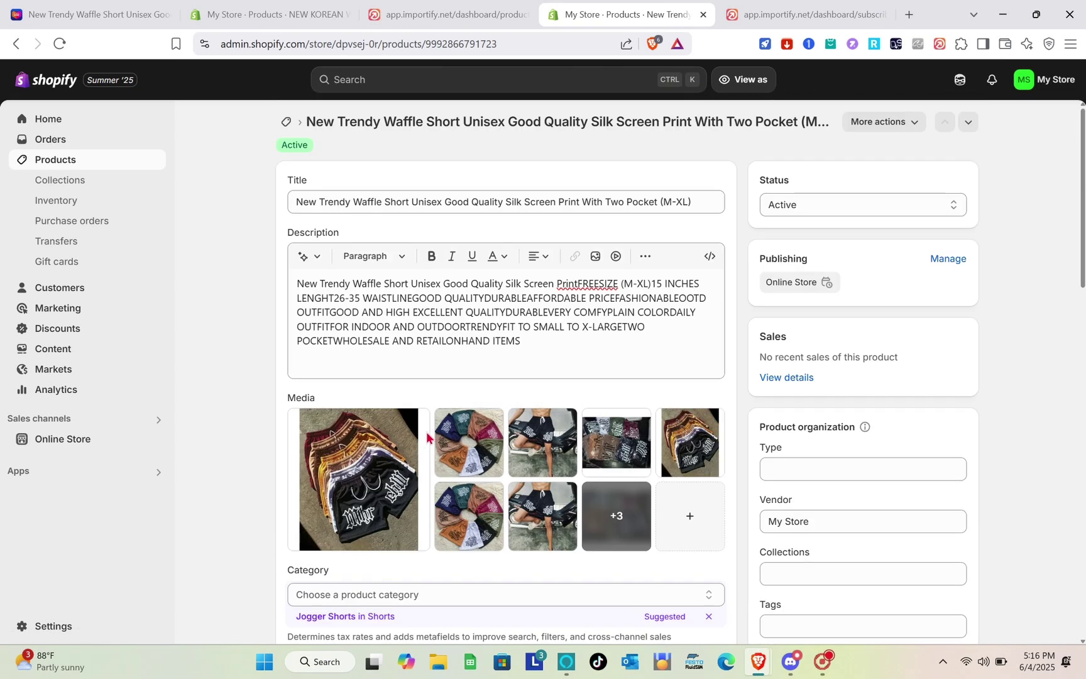